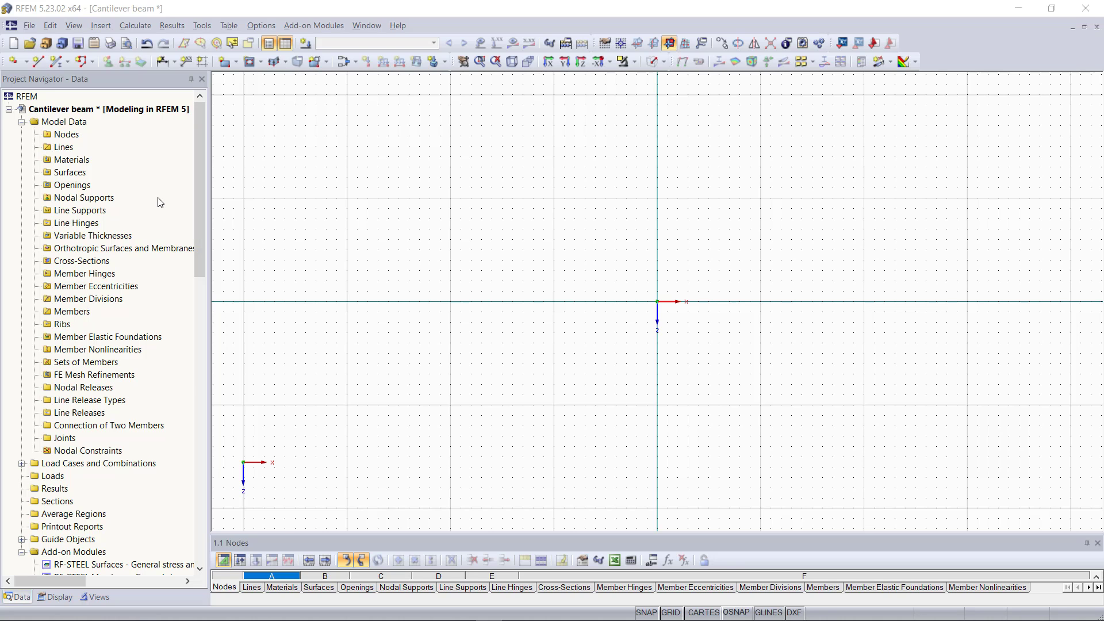
{"action": "left_click", "coordinate": [101, 26]}
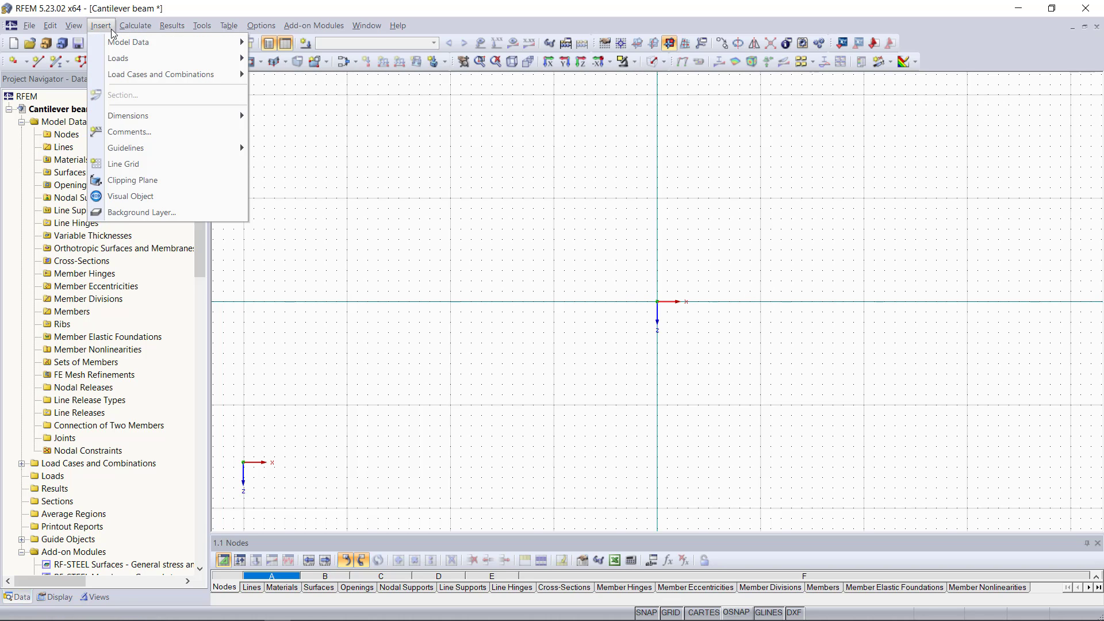
{"action": "mouse_move", "coordinate": [230, 49]}
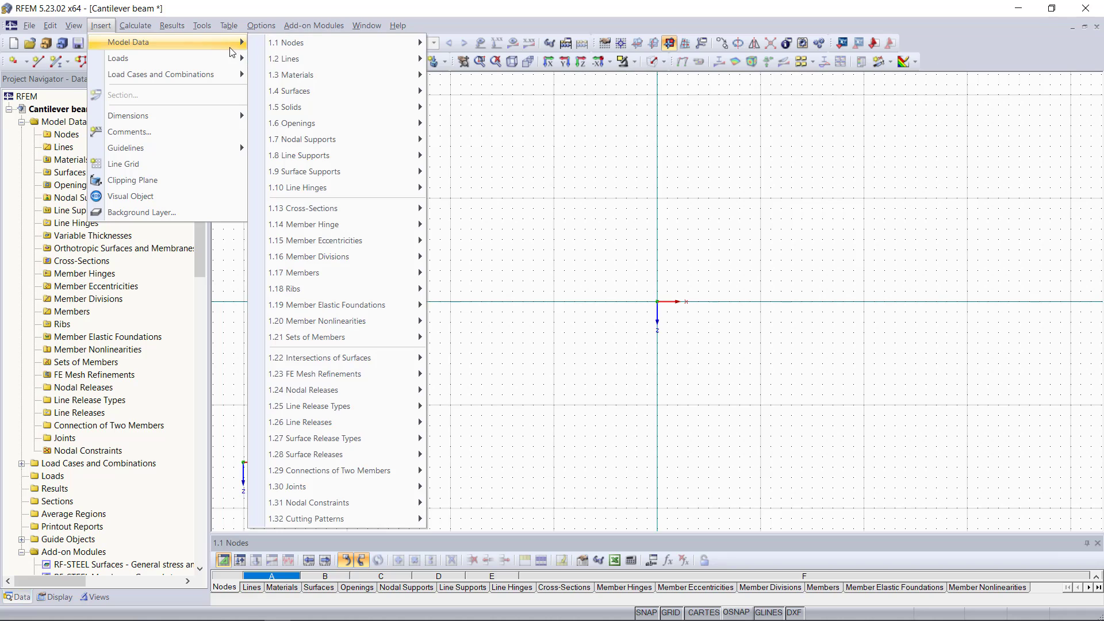
{"action": "mouse_move", "coordinate": [396, 74]}
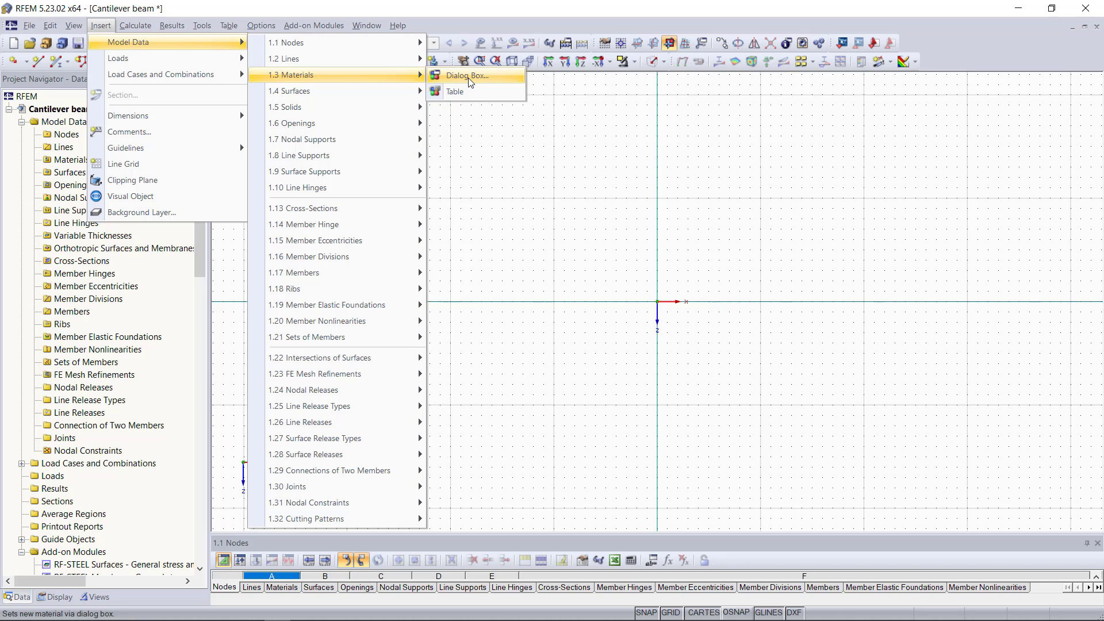
{"action": "left_click", "coordinate": [614, 314]}
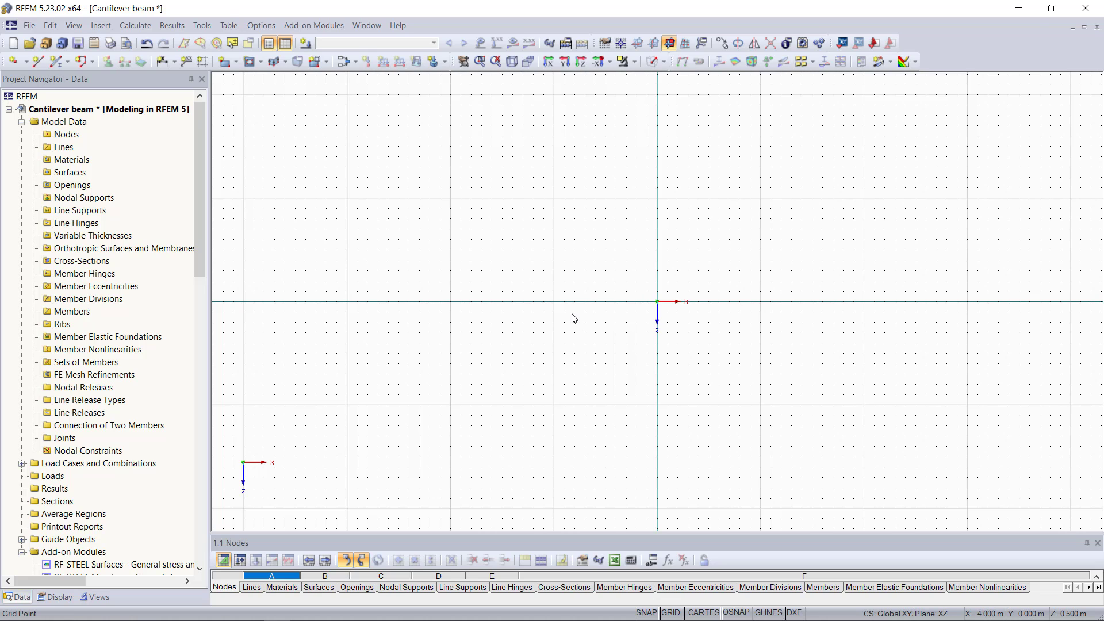
Step: Create a standard node at the origin with coordinates X 0 m and Z 0 m
{"action": "left_click", "coordinate": [60, 135]}
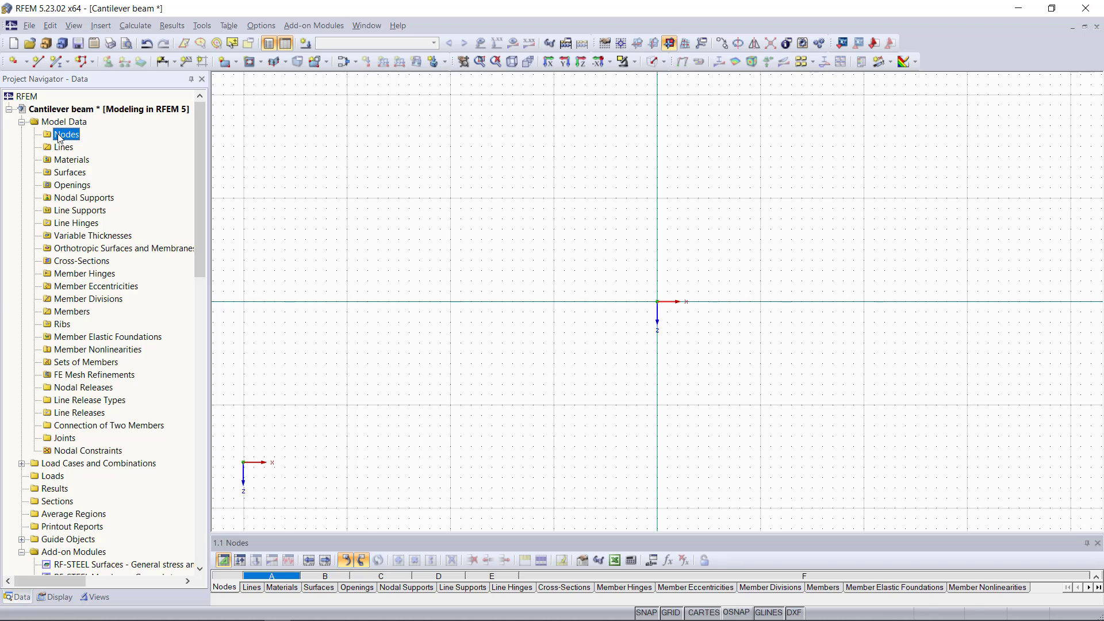
{"action": "right_click", "coordinate": [60, 137]}
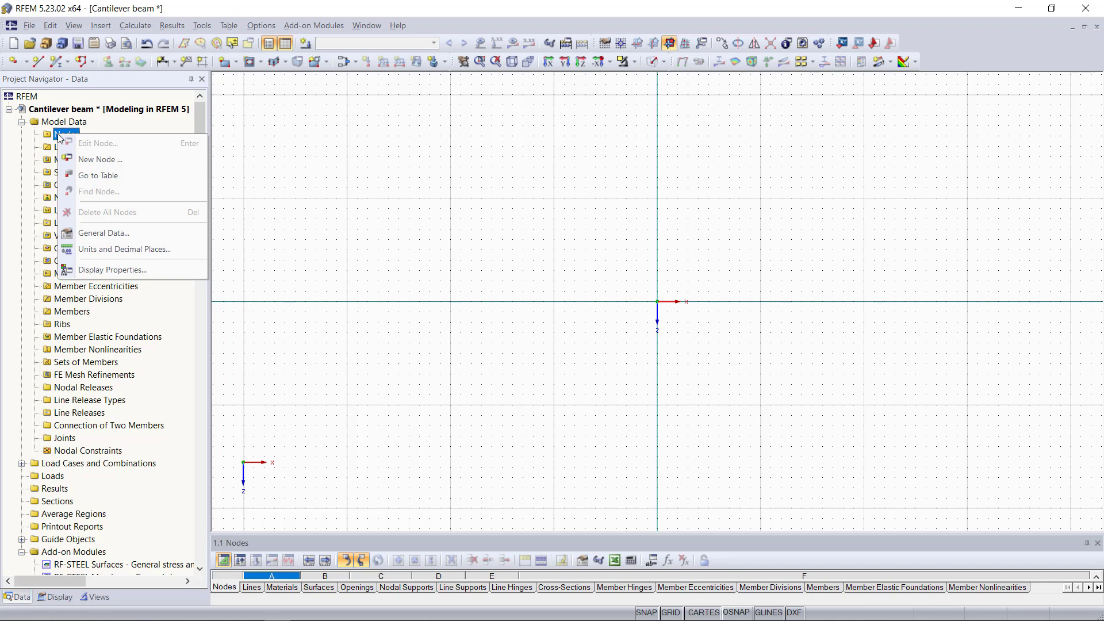
{"action": "left_click", "coordinate": [111, 166]}
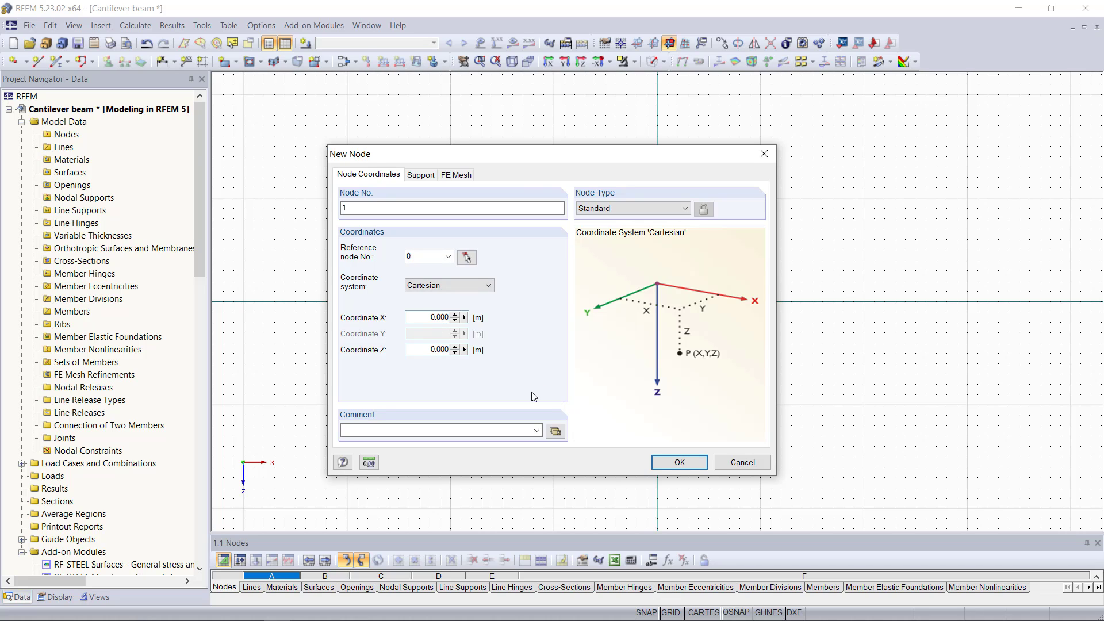
{"action": "left_click", "coordinate": [674, 463]}
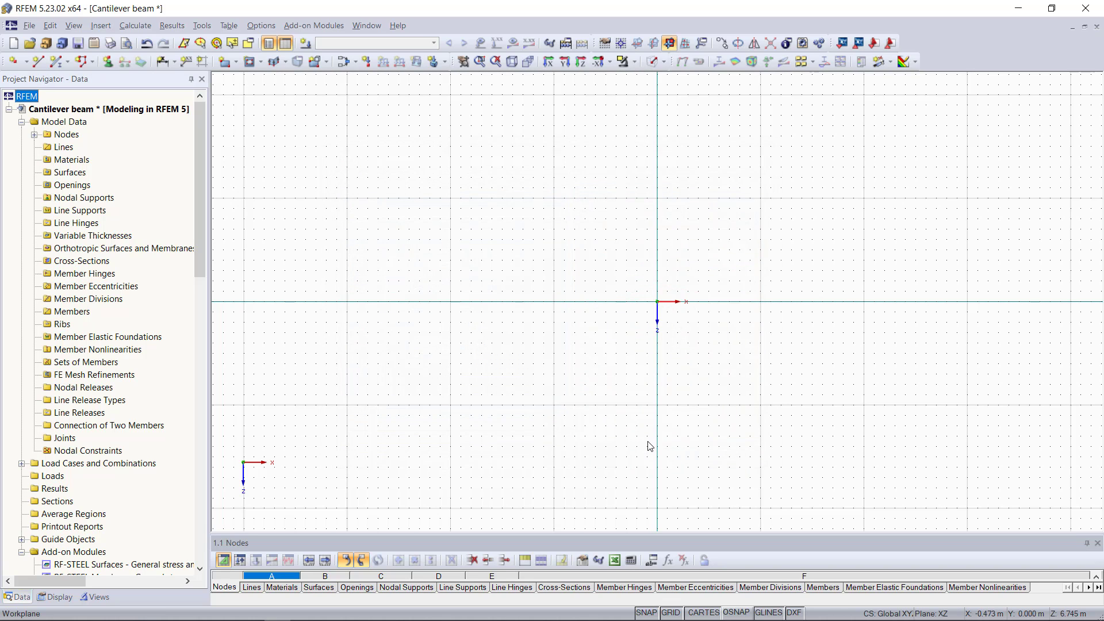
Step: Create a second standard node at X 3 m and Z 0 m
{"action": "right_click", "coordinate": [60, 135]}
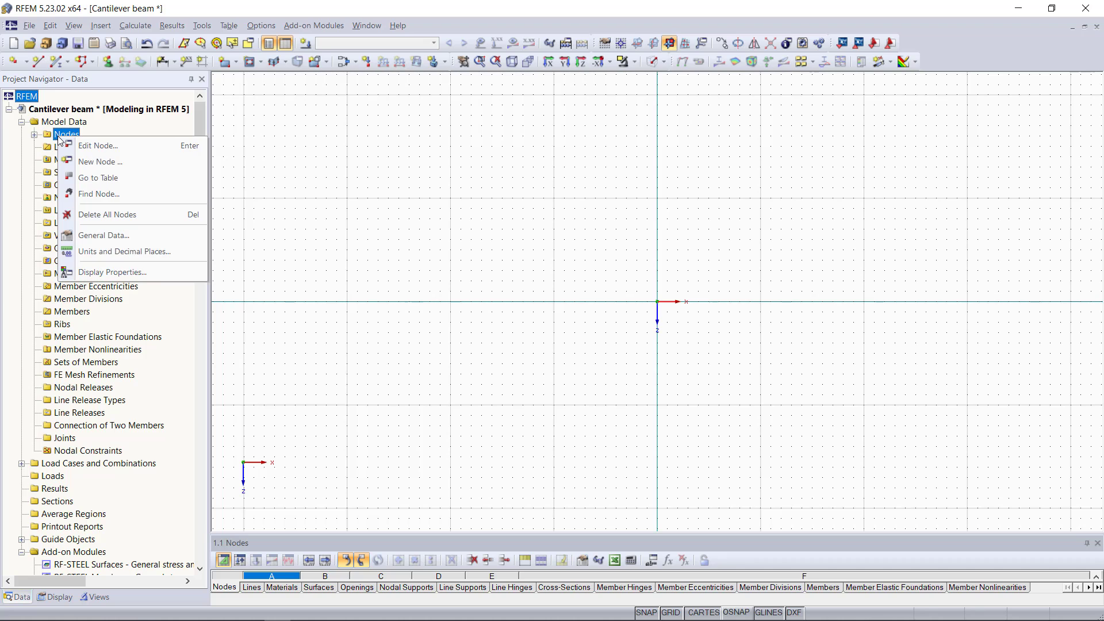
{"action": "left_click", "coordinate": [99, 162]}
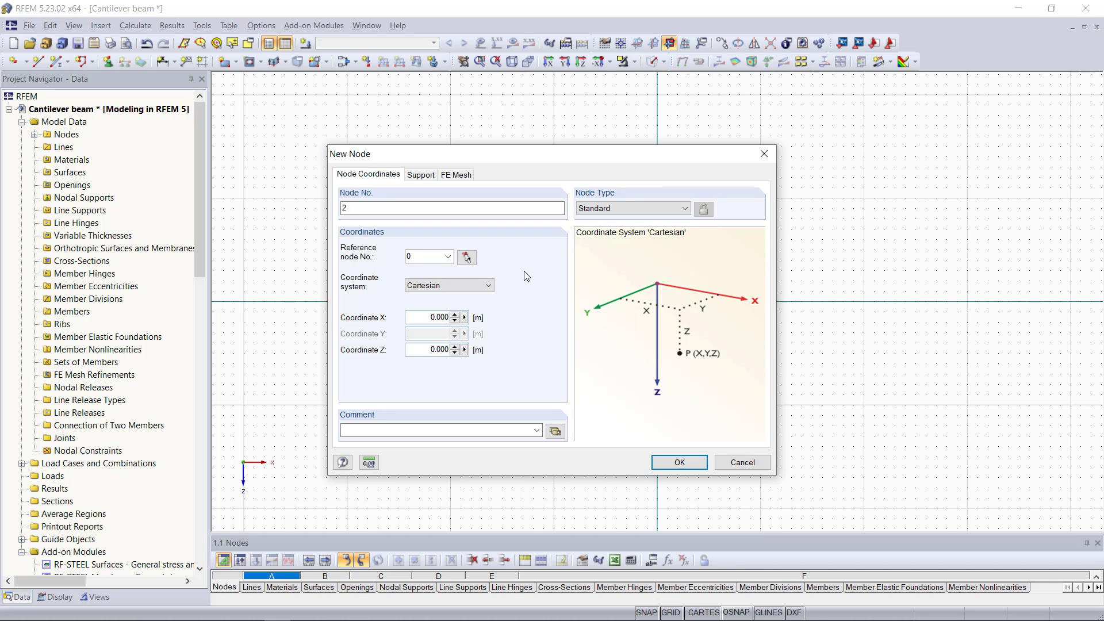
{"action": "double_click", "coordinate": [429, 317]}
{"action": "type", "text": "3"}
{"action": "left_click", "coordinate": [433, 352]}
{"action": "left_click", "coordinate": [679, 463]}
Step: Start defining a new polyline for the beam axis in the line settings dialog
{"action": "scroll", "coordinate": [755, 328], "scroll_direction": "up", "scroll_amount": 3}
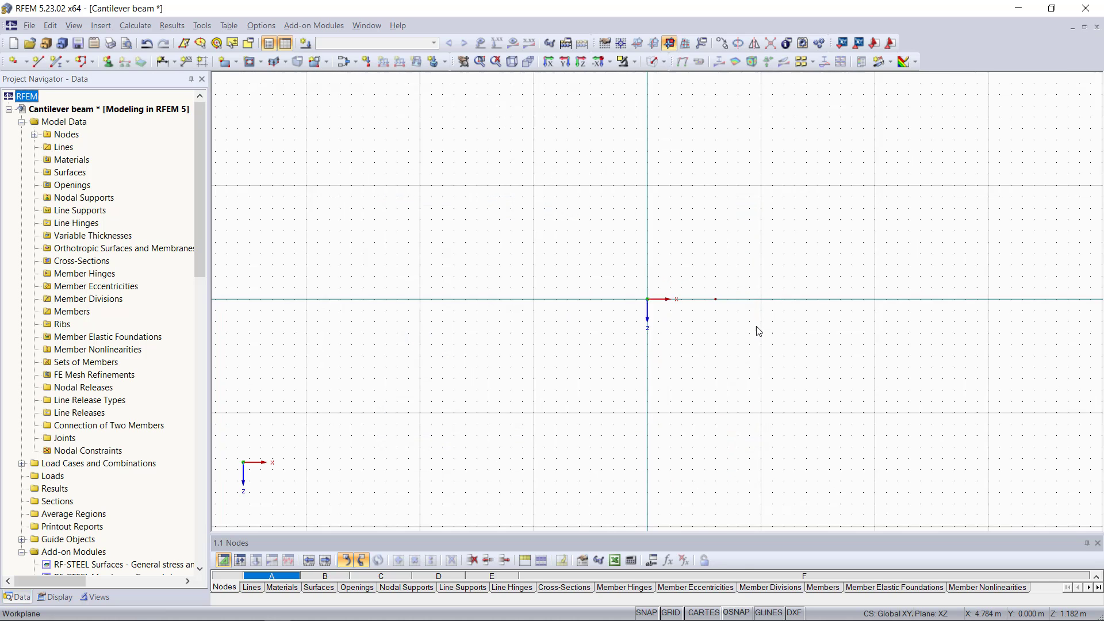
{"action": "scroll", "coordinate": [750, 330], "scroll_direction": "up", "scroll_amount": 2}
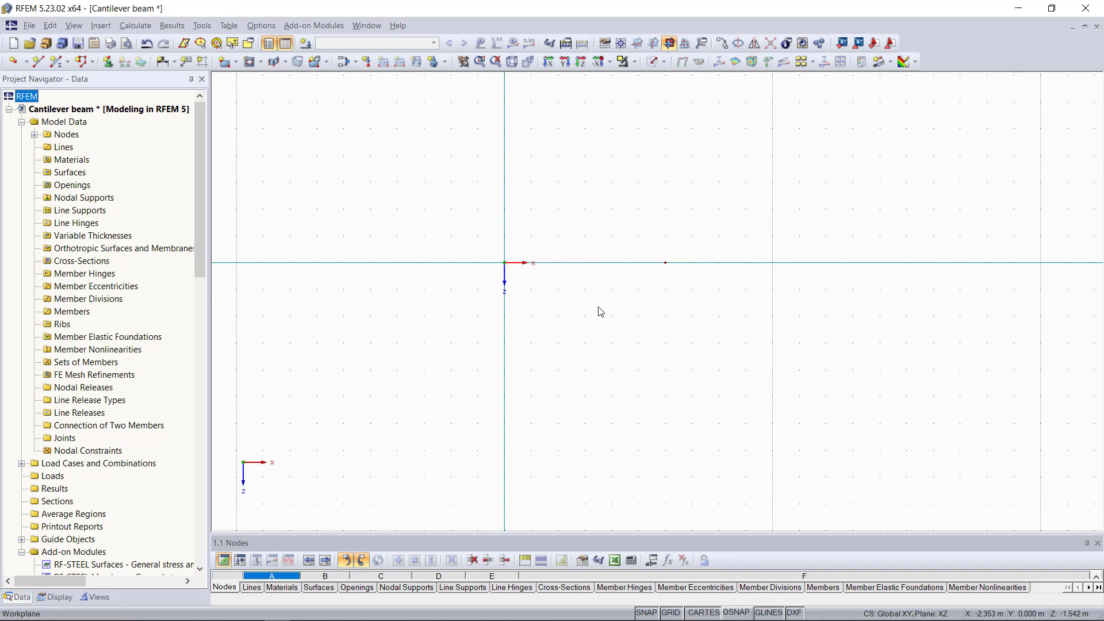
{"action": "left_click_drag", "start_coordinate": [589, 221], "coordinate": [800, 317]}
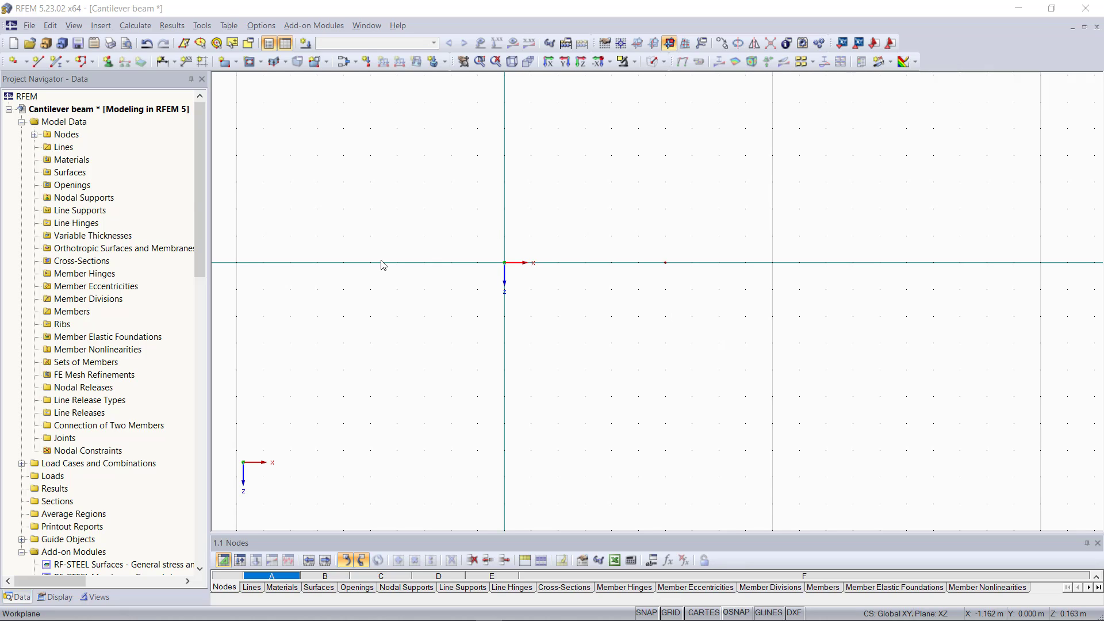
{"action": "left_click", "coordinate": [62, 148]}
{"action": "right_click", "coordinate": [62, 150]}
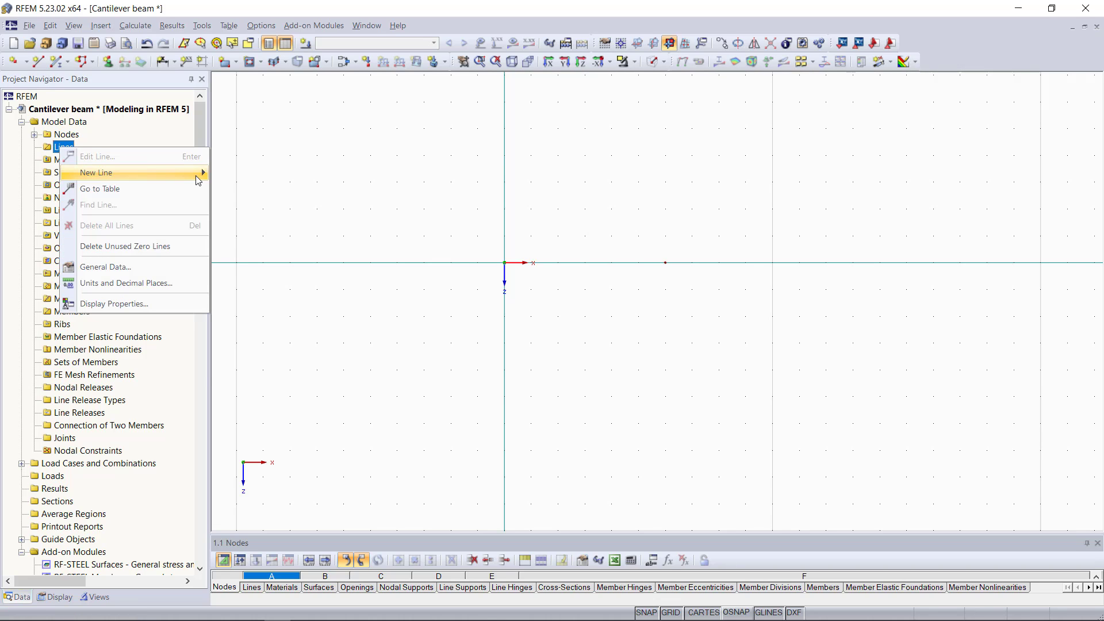
{"action": "mouse_move", "coordinate": [197, 172]}
{"action": "left_click", "coordinate": [250, 179]}
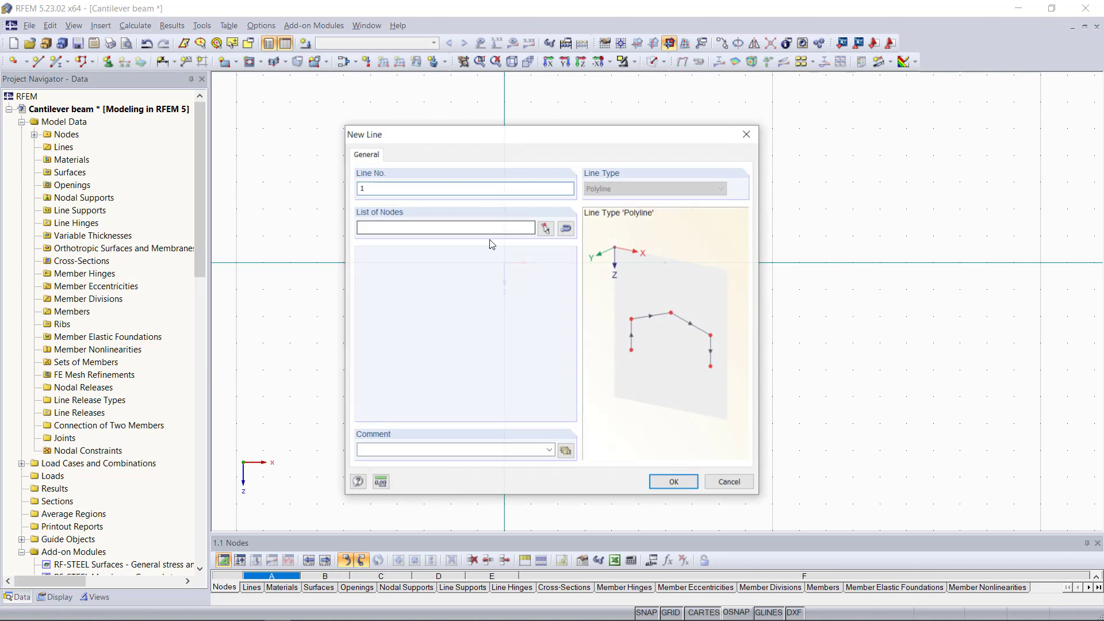
{"action": "left_click", "coordinate": [468, 188]}
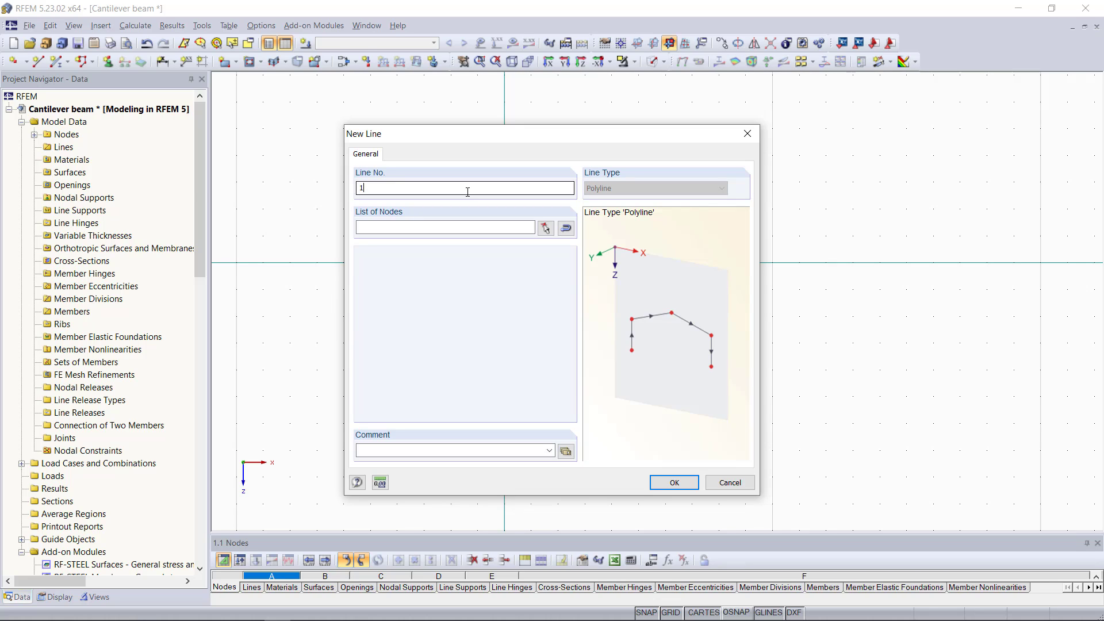
{"action": "left_click", "coordinate": [480, 224]}
{"action": "type", "text": "1,2"}
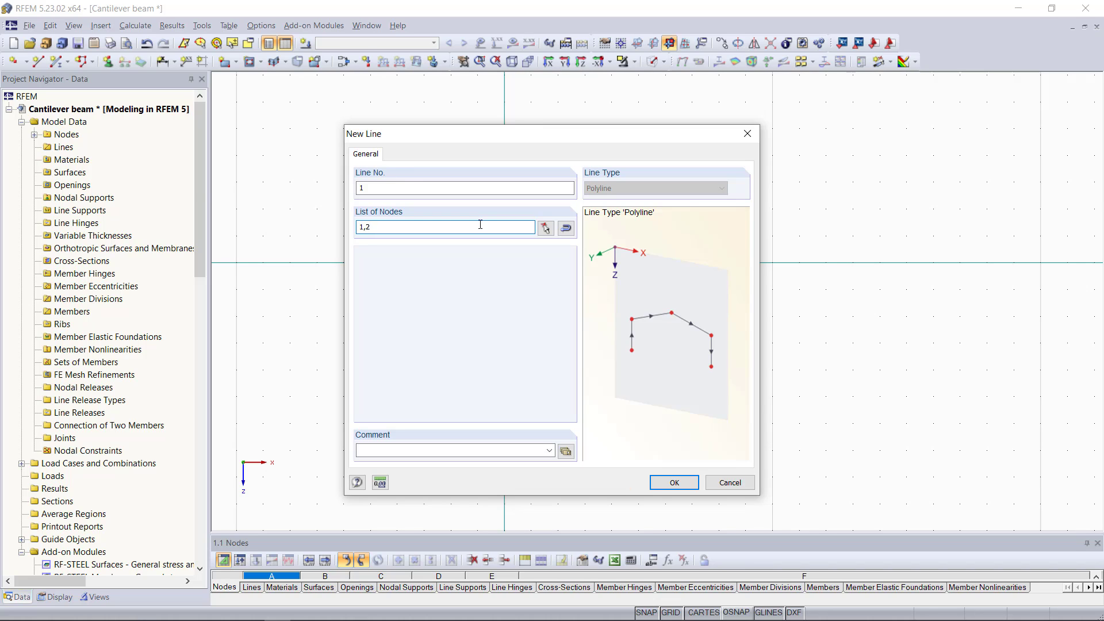
{"action": "key", "text": "BackSpace"}
{"action": "key", "text": "BackSpace"}
{"action": "key", "text": "BackSpace"}
Step: Pick the origin node and the node at X 3 m in the model as the line's nodes and create the line
{"action": "left_click", "coordinate": [546, 230]}
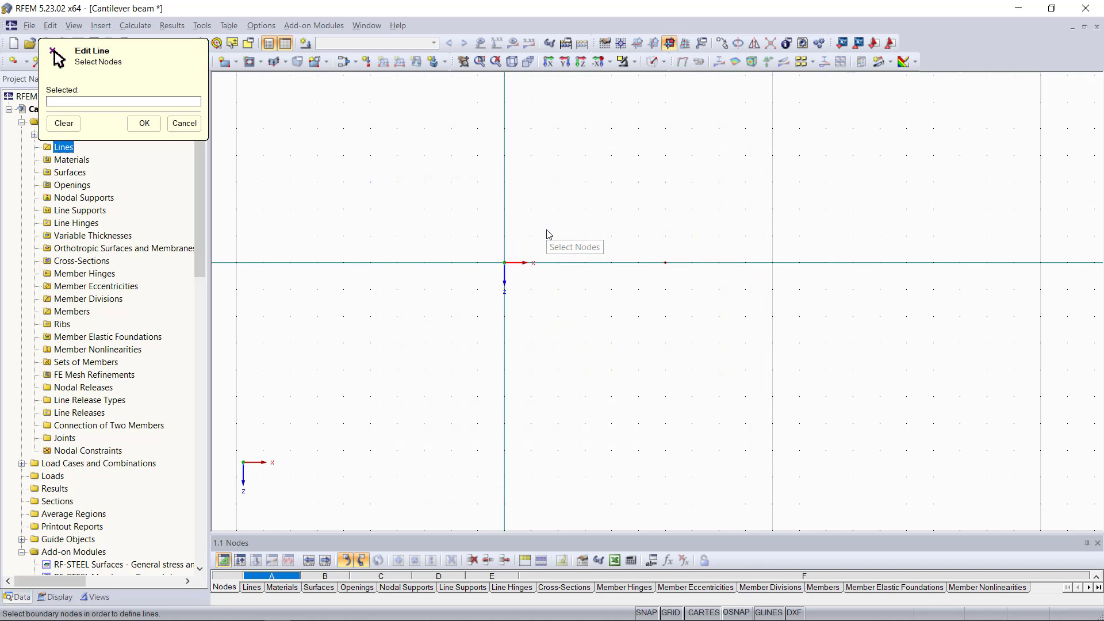
{"action": "left_click", "coordinate": [504, 263]}
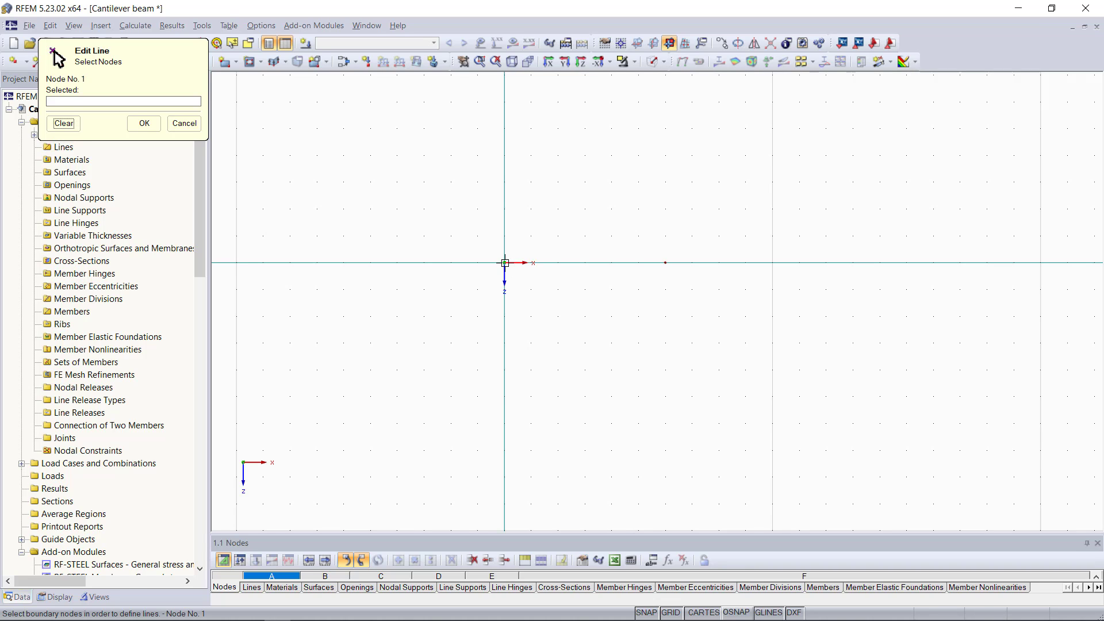
{"action": "left_click", "coordinate": [664, 262]}
{"action": "left_click", "coordinate": [664, 262]}
{"action": "left_click", "coordinate": [145, 123]}
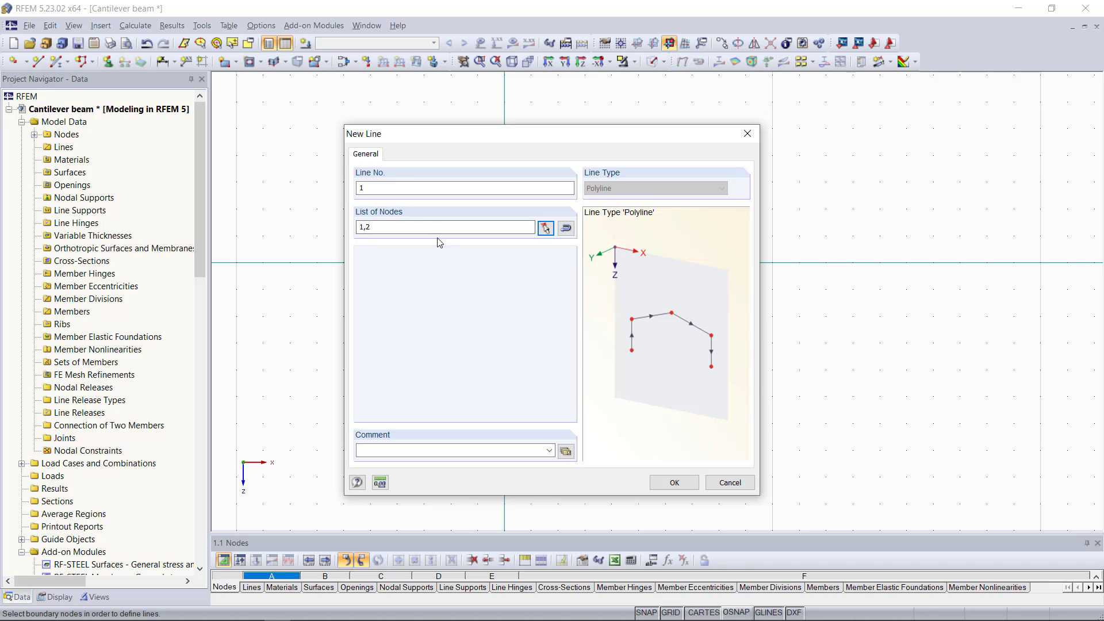
{"action": "left_click", "coordinate": [672, 481]}
Step: Create a material described as Material 1 with a modulus of elasticity of 2300 kN/cm² and a Poisson's ratio of 0.2
{"action": "scroll", "coordinate": [621, 291], "scroll_direction": "up", "scroll_amount": 1}
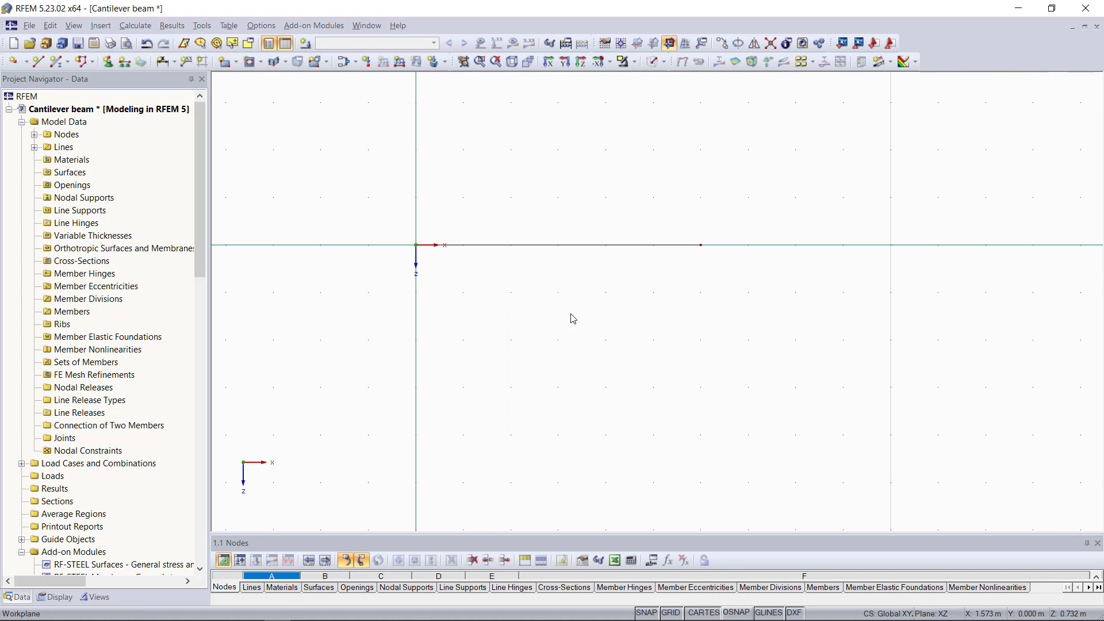
{"action": "right_click", "coordinate": [64, 160]}
{"action": "left_click", "coordinate": [101, 187]}
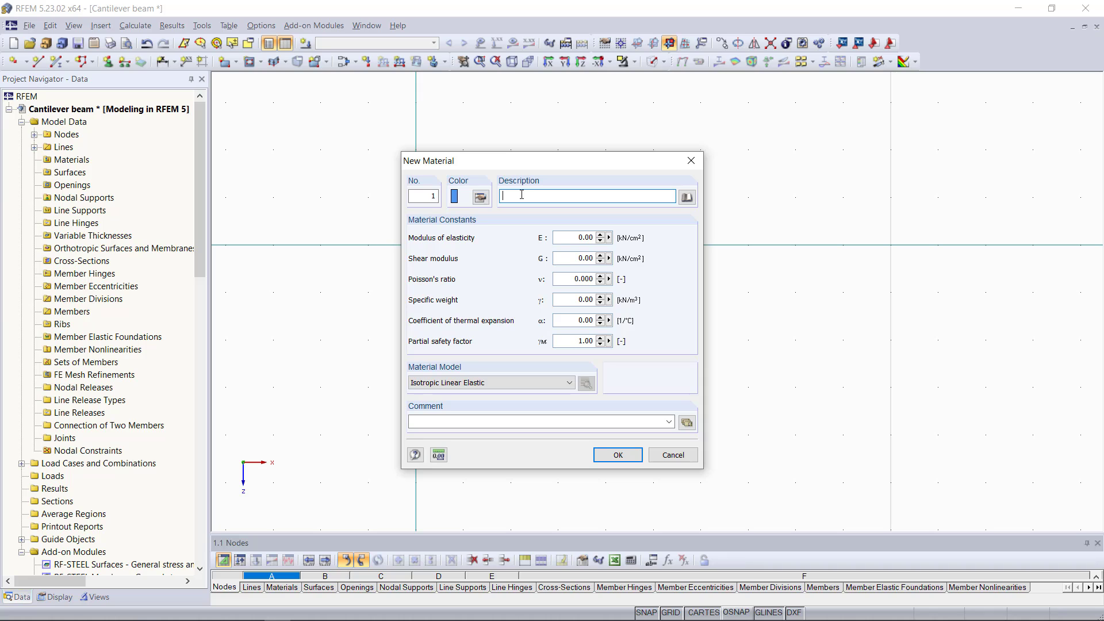
{"action": "type", "text": "Material 1"}
{"action": "left_click_drag", "start_coordinate": [578, 238], "coordinate": [616, 236]}
{"action": "type", "text": "2300"}
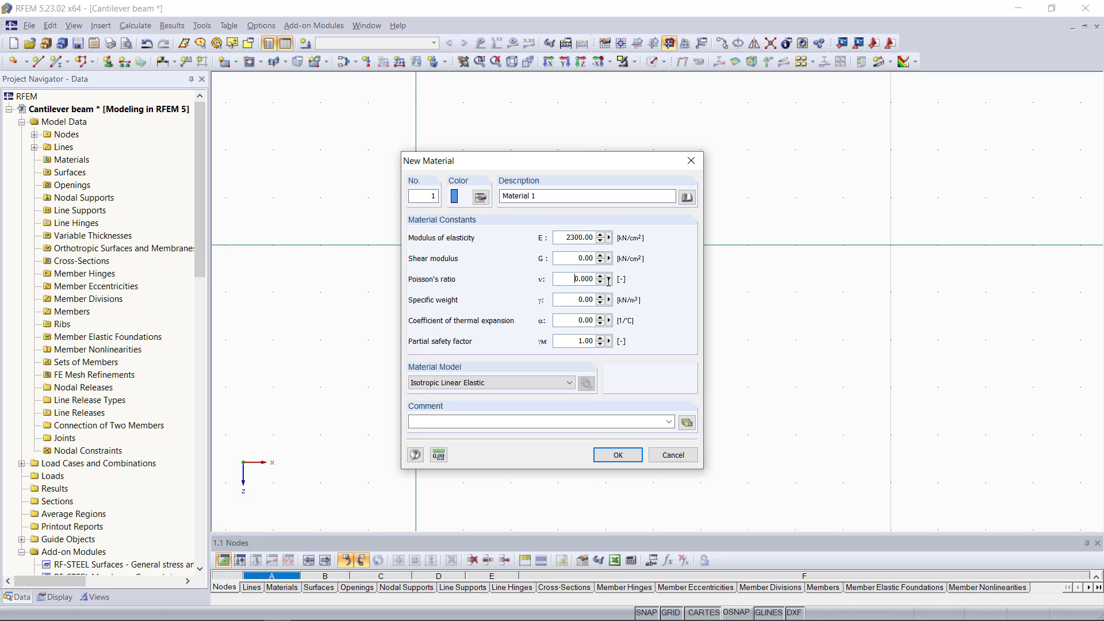
{"action": "left_click_drag", "start_coordinate": [575, 279], "coordinate": [637, 281]}
{"action": "type", "text": "0,2"}
{"action": "left_click", "coordinate": [584, 299]}
{"action": "left_click", "coordinate": [615, 457]}
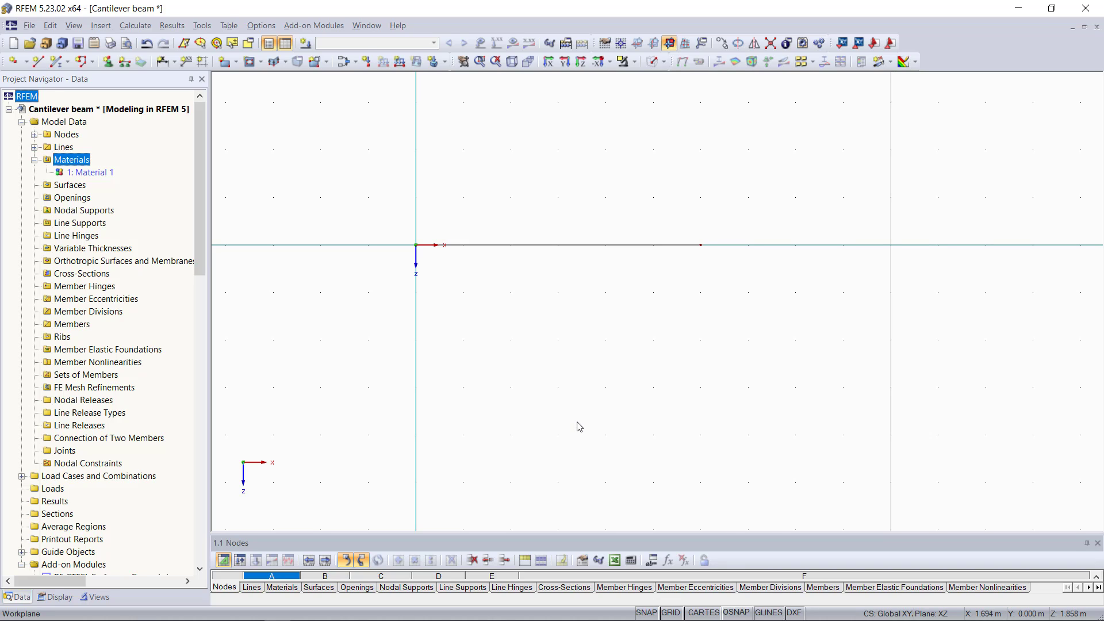
Step: Create a fixed nodal support on node 1 at the origin, restraining rotation about Y in addition to X and Z displacement
{"action": "left_click", "coordinate": [71, 210]}
{"action": "right_click", "coordinate": [72, 211]}
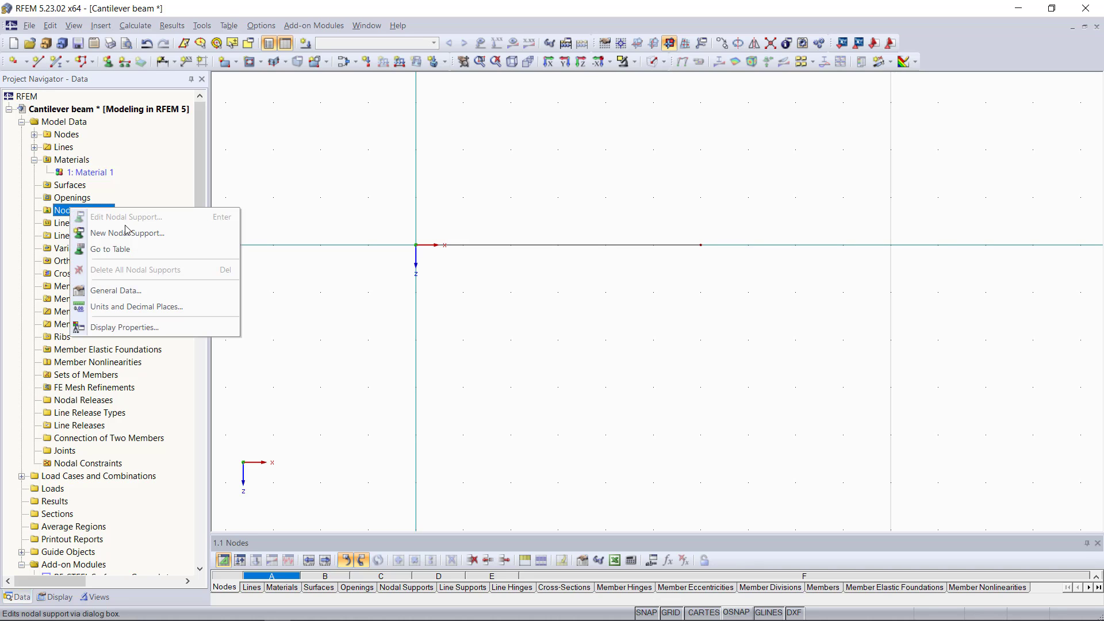
{"action": "left_click", "coordinate": [163, 234]}
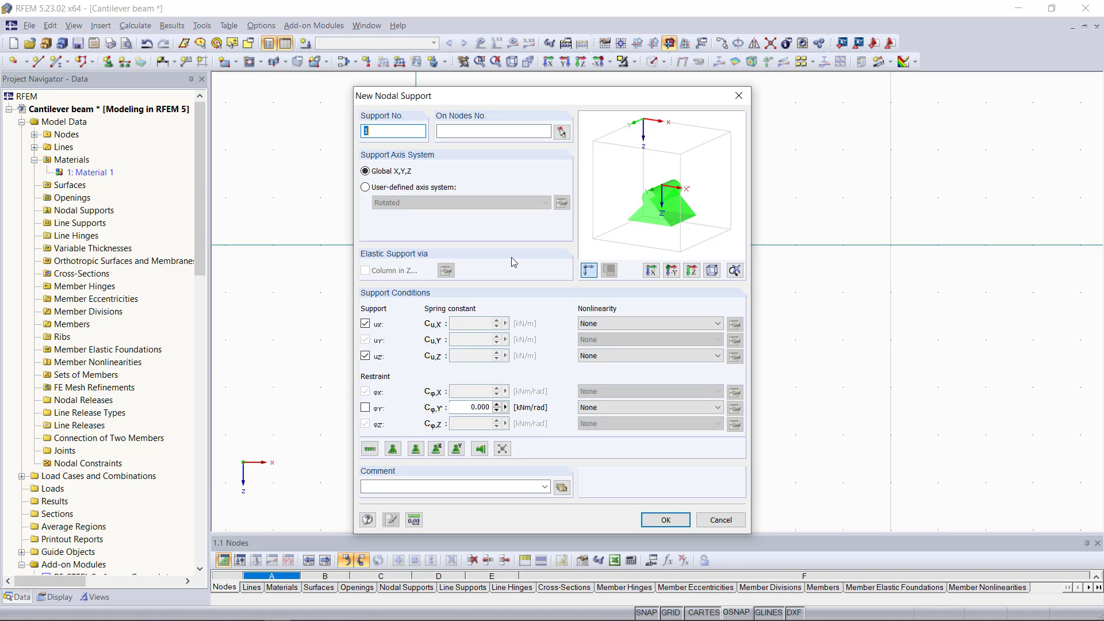
{"action": "left_click", "coordinate": [565, 136]}
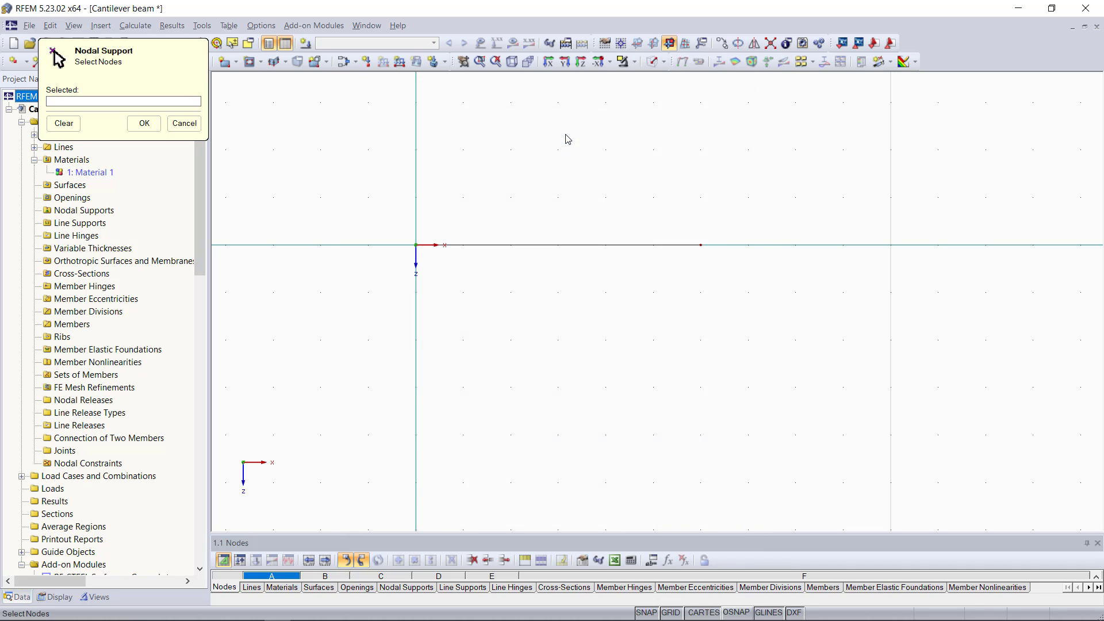
{"action": "left_click", "coordinate": [416, 244]}
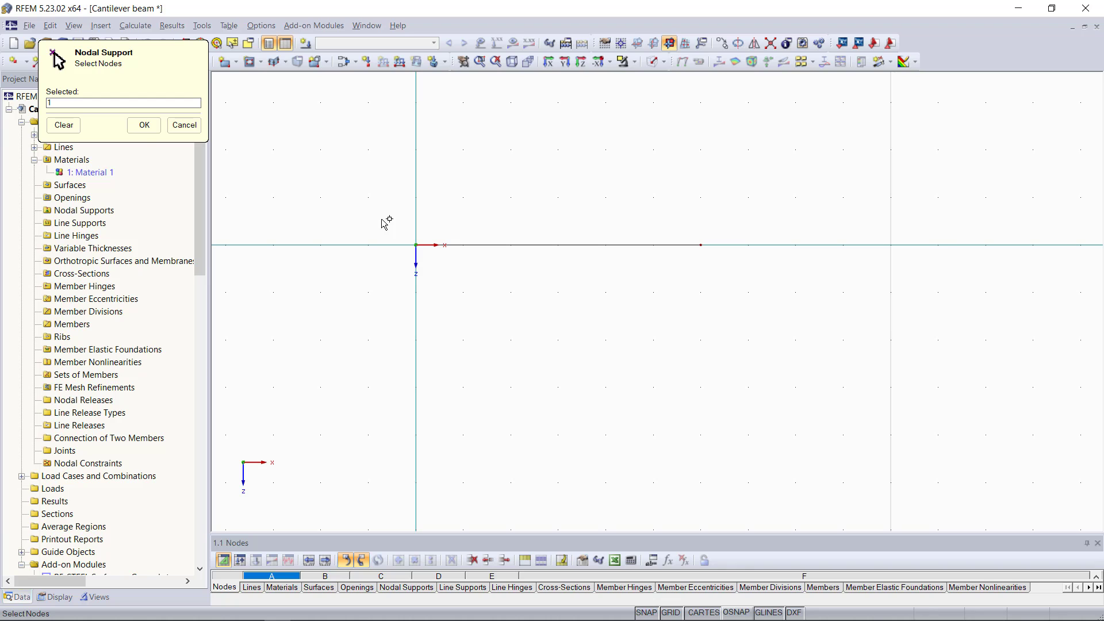
{"action": "left_click", "coordinate": [144, 125]}
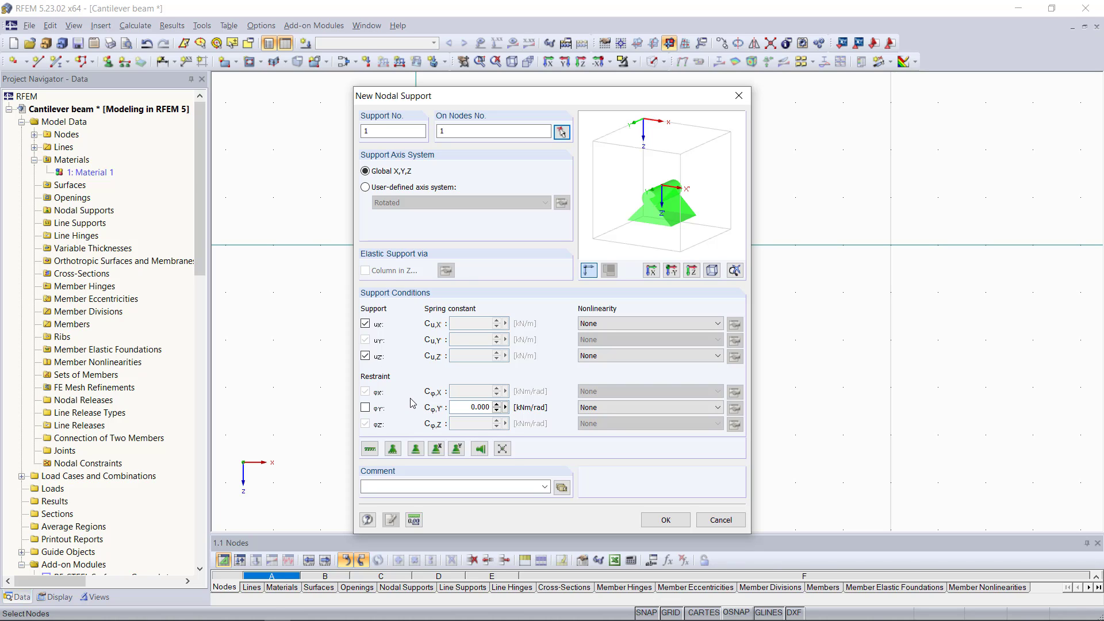
{"action": "left_click", "coordinate": [365, 408]}
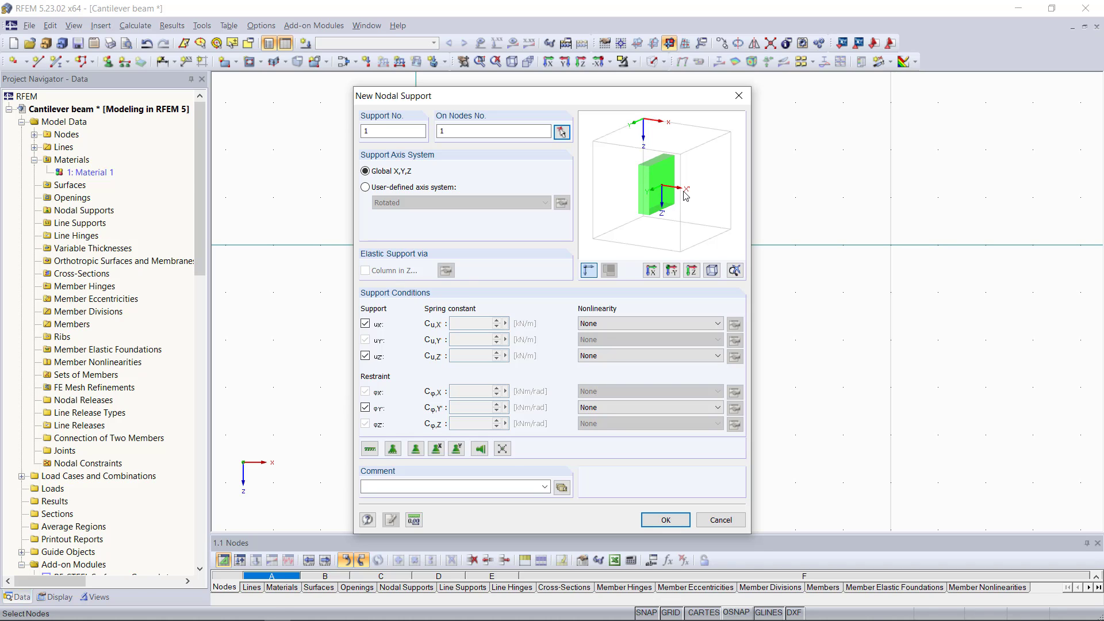
{"action": "left_click", "coordinate": [667, 521]}
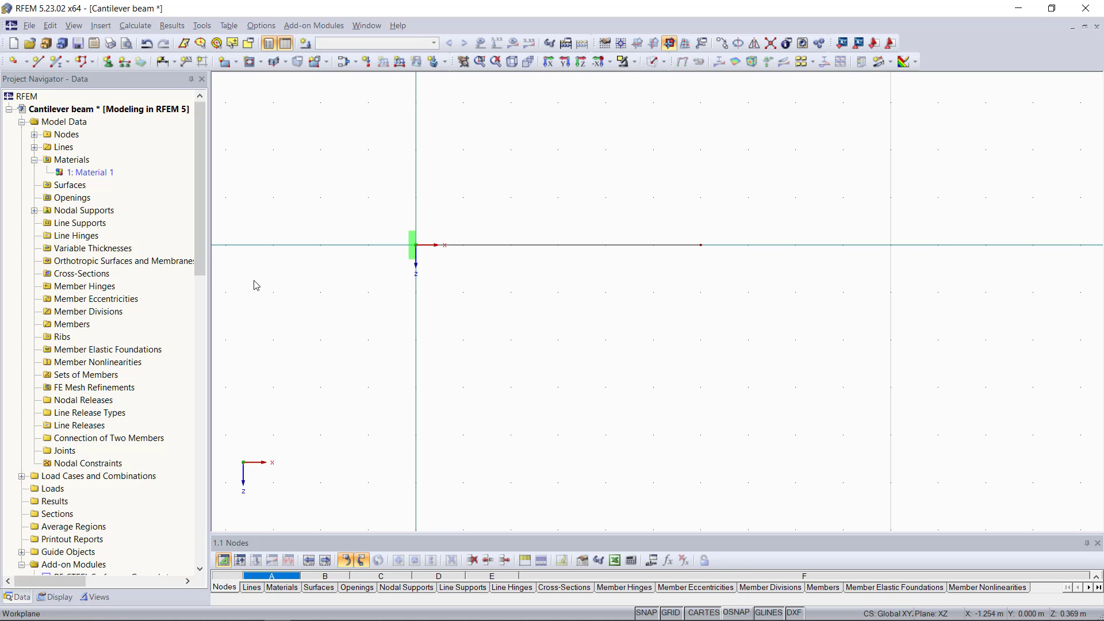
Step: Create a cross-section described as Rectangle 100/200 with Material 1 assigned
{"action": "right_click", "coordinate": [89, 274]}
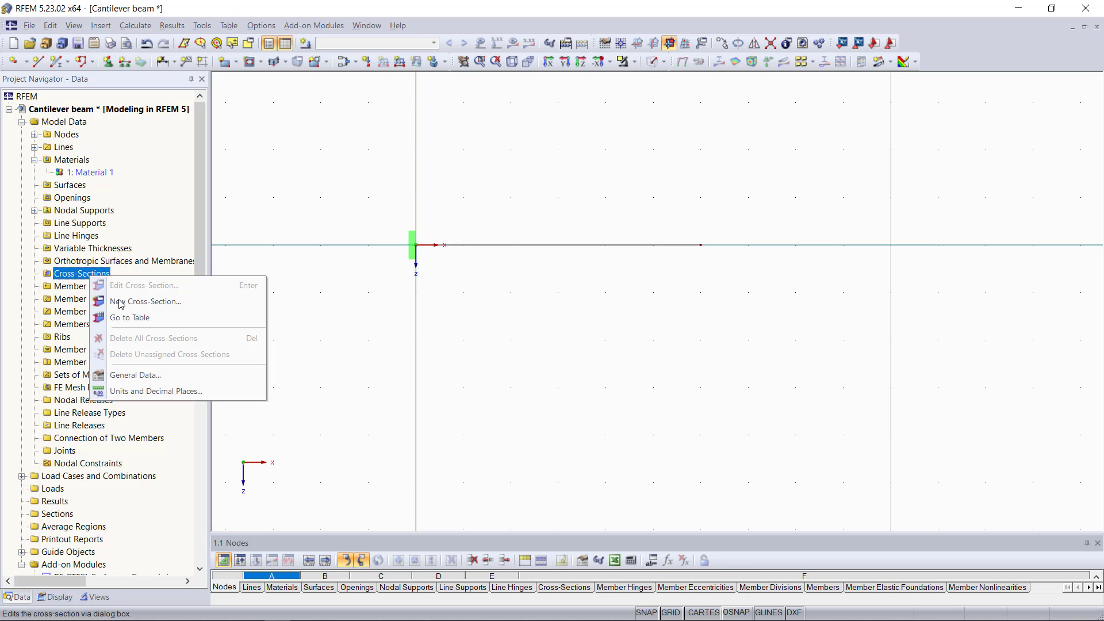
{"action": "left_click", "coordinate": [121, 302]}
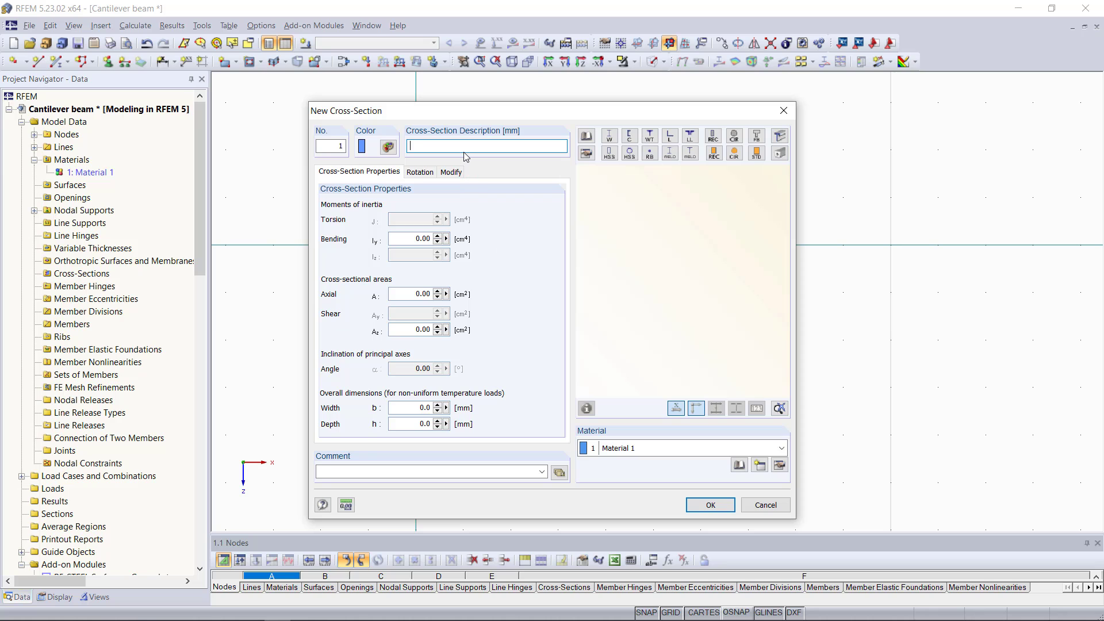
{"action": "left_click", "coordinate": [587, 137]}
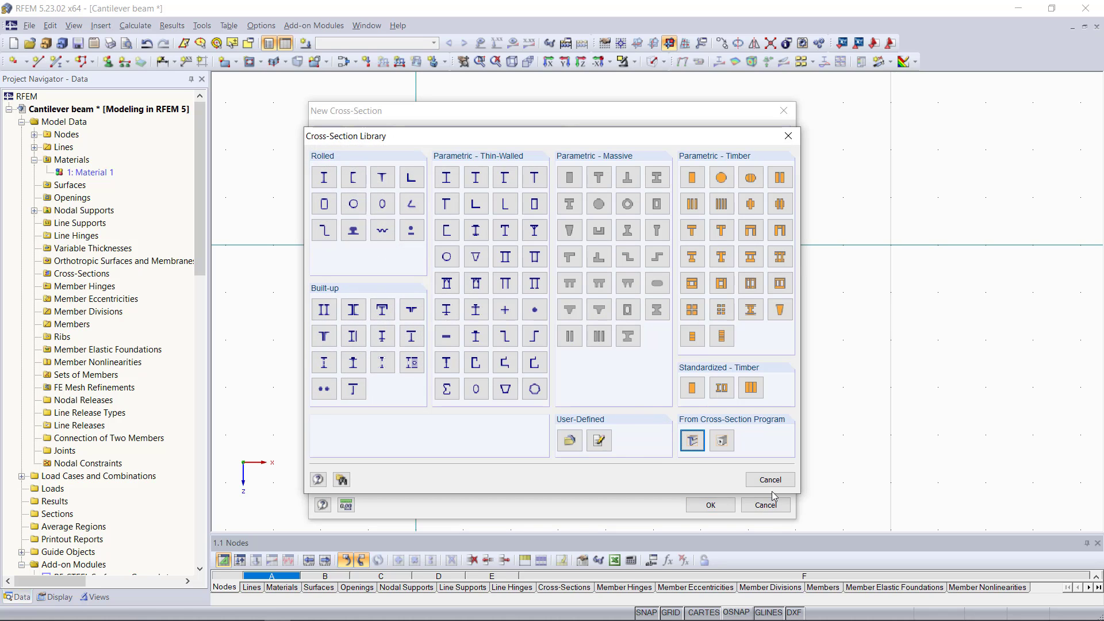
{"action": "left_click", "coordinate": [770, 480]}
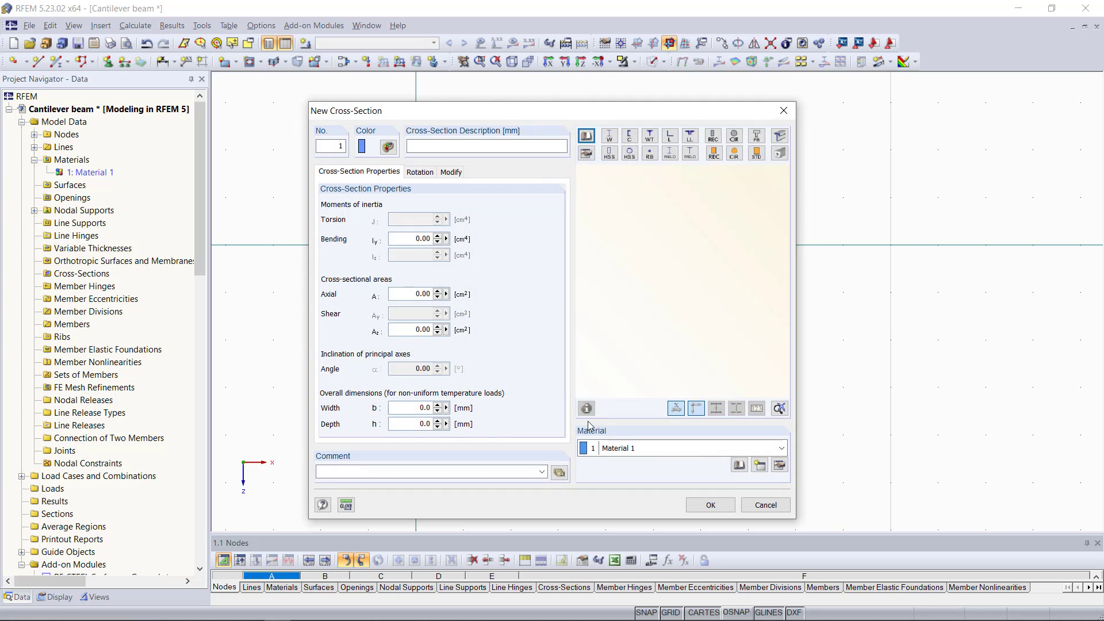
{"action": "left_click", "coordinate": [434, 149]}
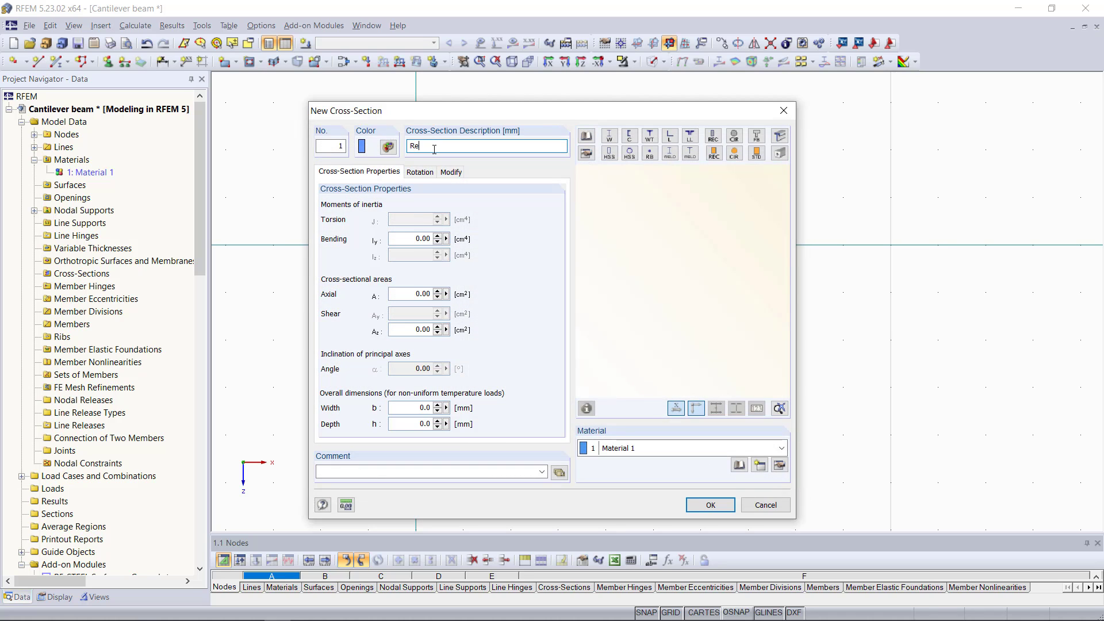
{"action": "type", "text": "Rectangle 100/200"}
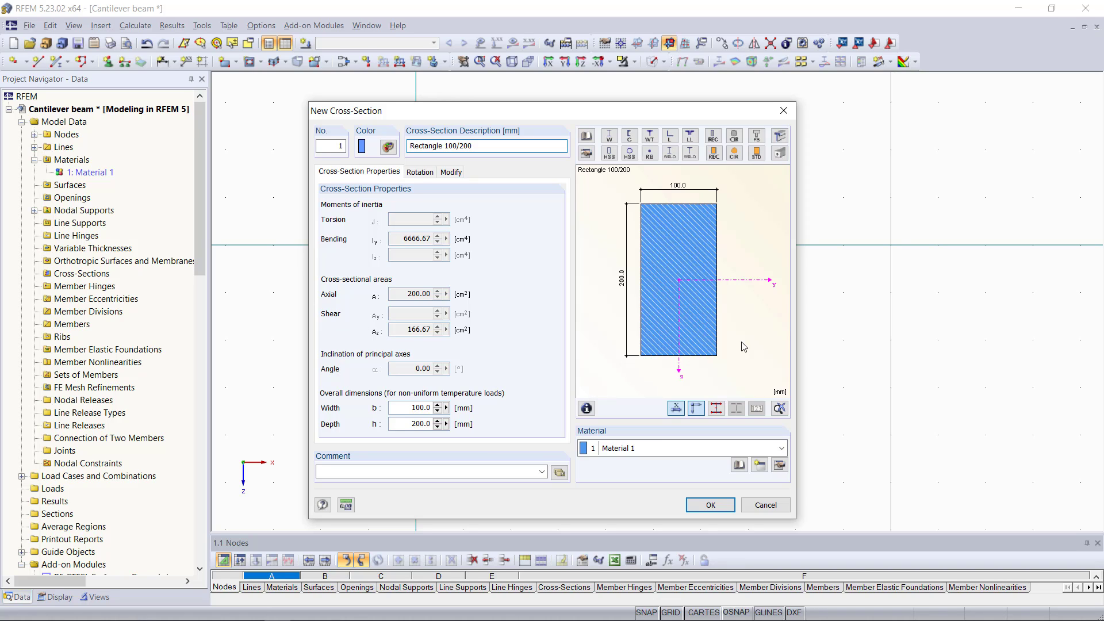
{"action": "left_click", "coordinate": [675, 451]}
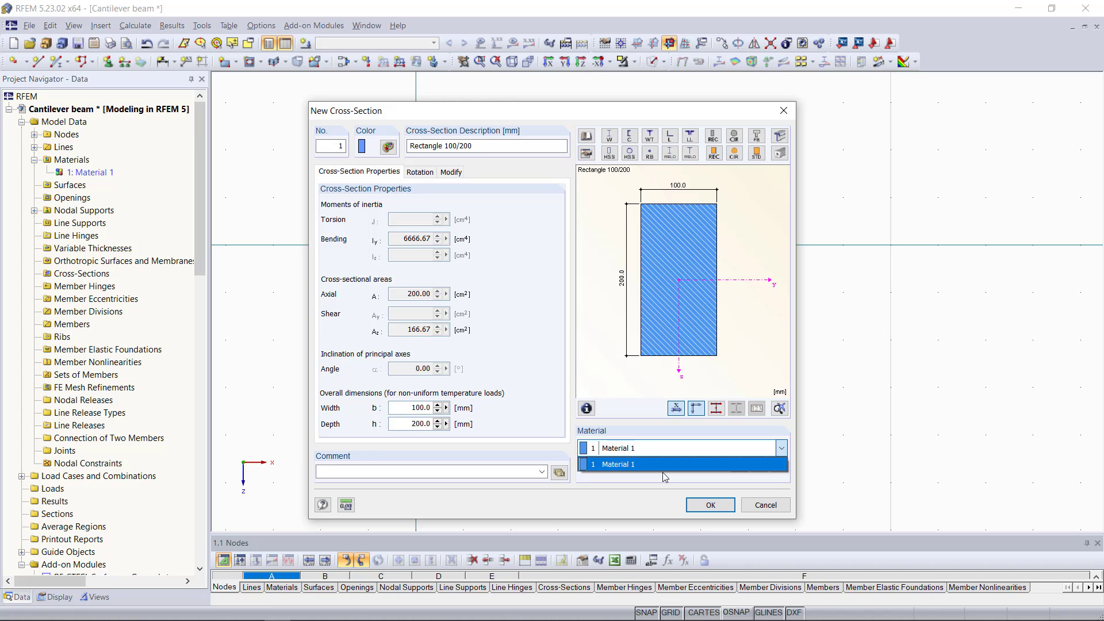
{"action": "left_click", "coordinate": [665, 465]}
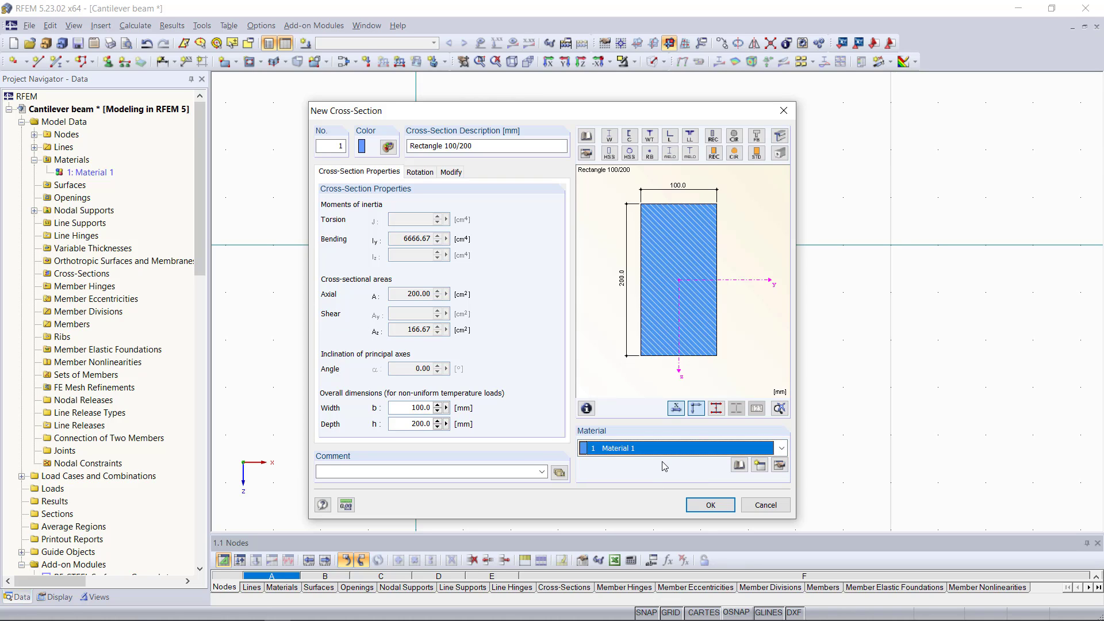
{"action": "left_click", "coordinate": [709, 505]}
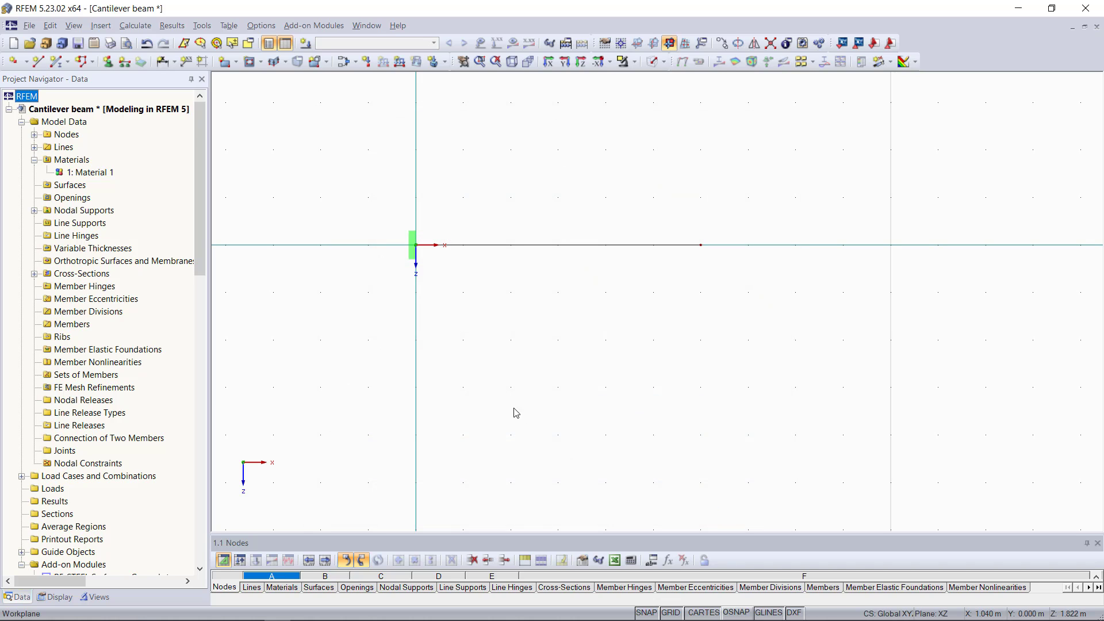
{"action": "left_click", "coordinate": [35, 274]}
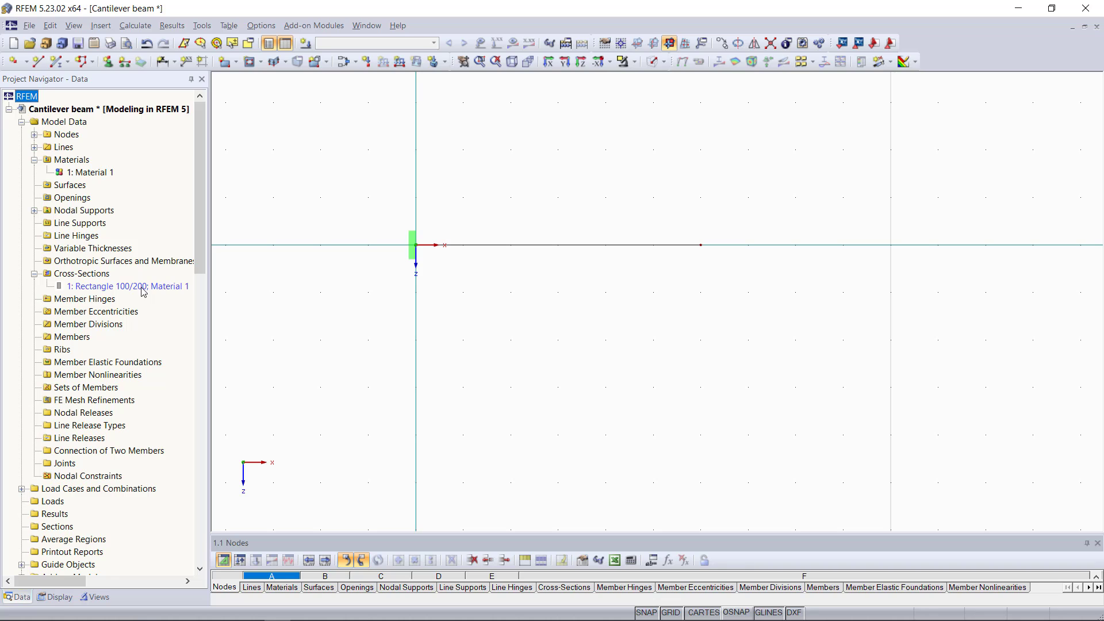
Step: Start a new member on the line between the two nodes, with Beam as the member type
{"action": "left_click", "coordinate": [77, 339]}
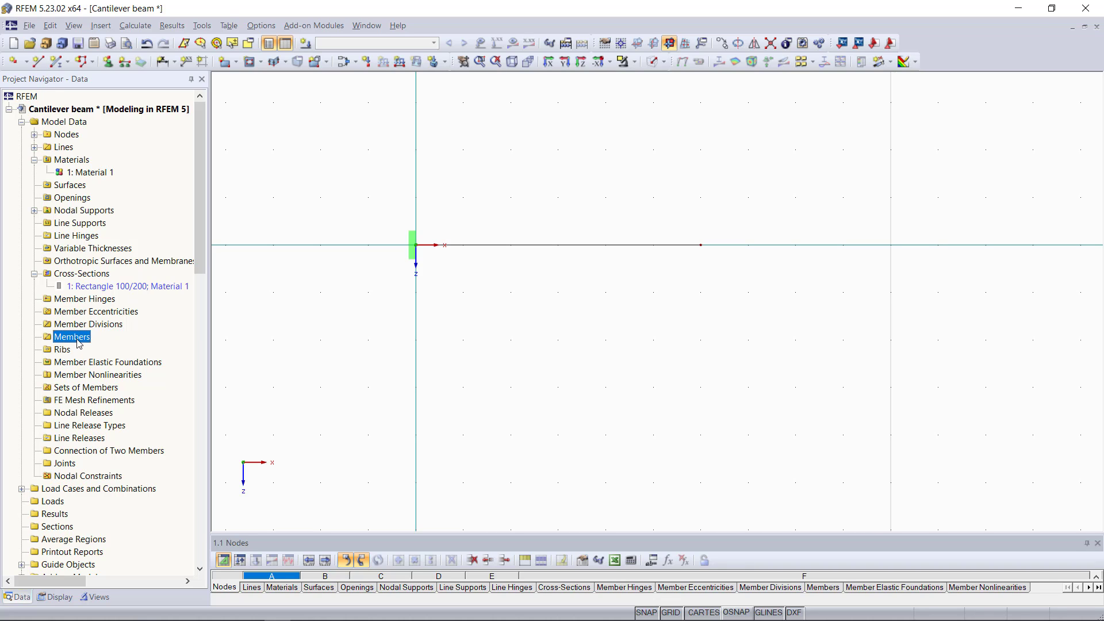
{"action": "right_click", "coordinate": [79, 343]}
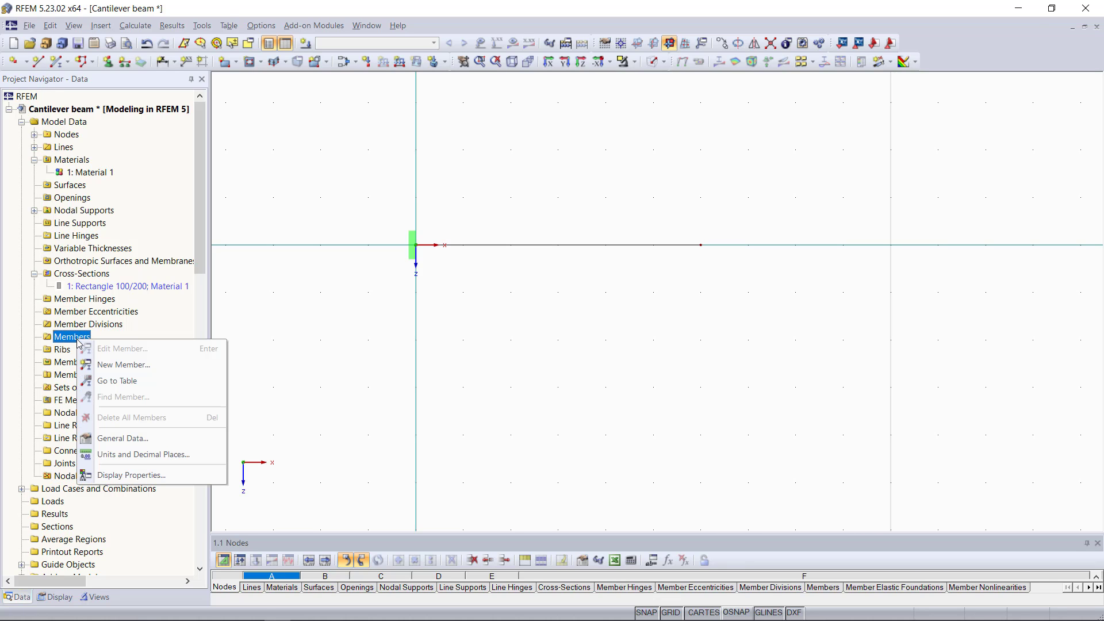
{"action": "left_click", "coordinate": [123, 364]}
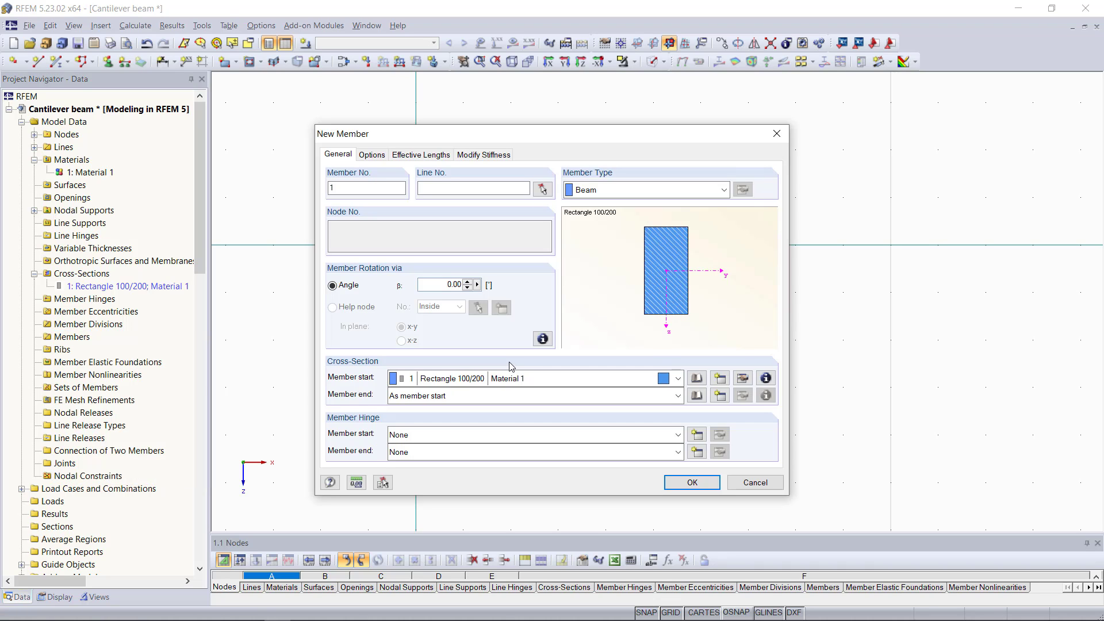
{"action": "left_click", "coordinate": [470, 188]}
{"action": "left_click", "coordinate": [541, 189]}
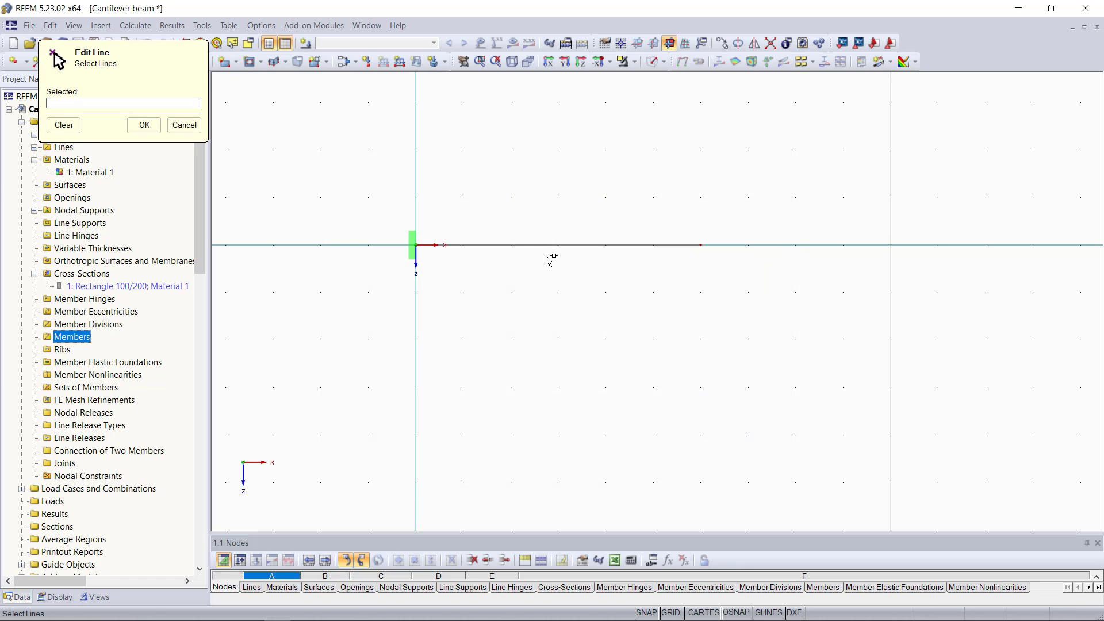
{"action": "left_click", "coordinate": [542, 245]}
{"action": "left_click", "coordinate": [145, 125]}
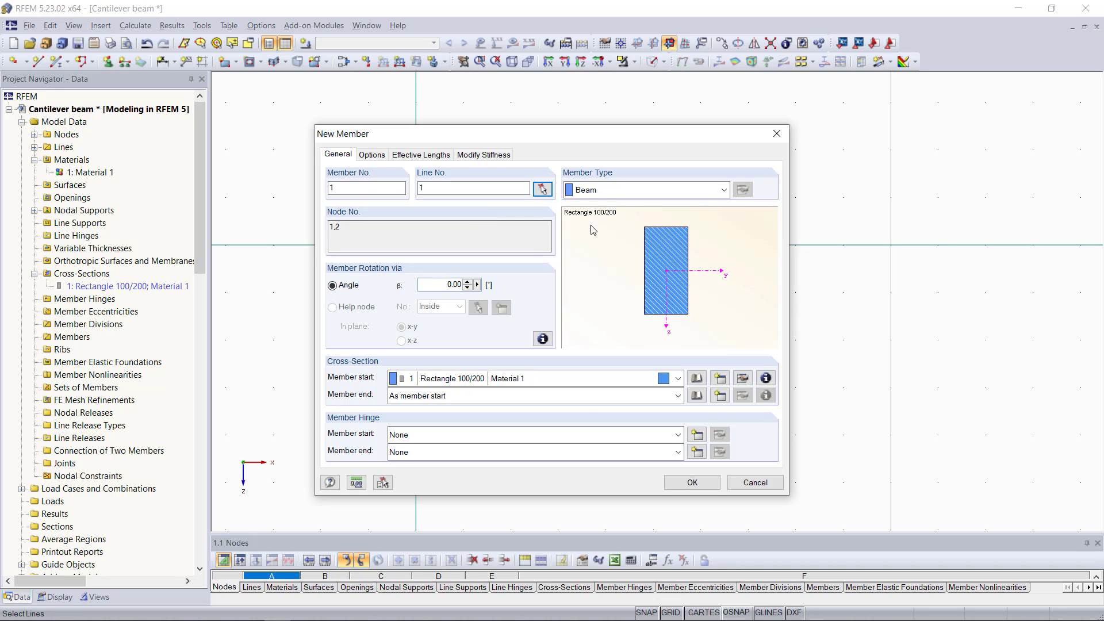
{"action": "left_click", "coordinate": [618, 193]}
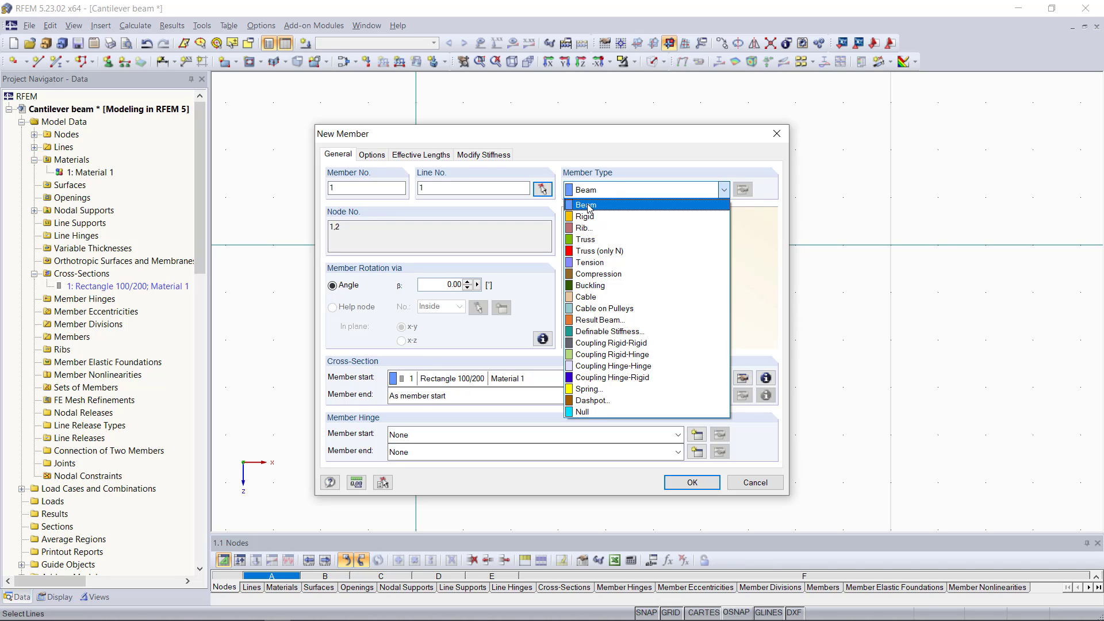
{"action": "left_click", "coordinate": [603, 210]}
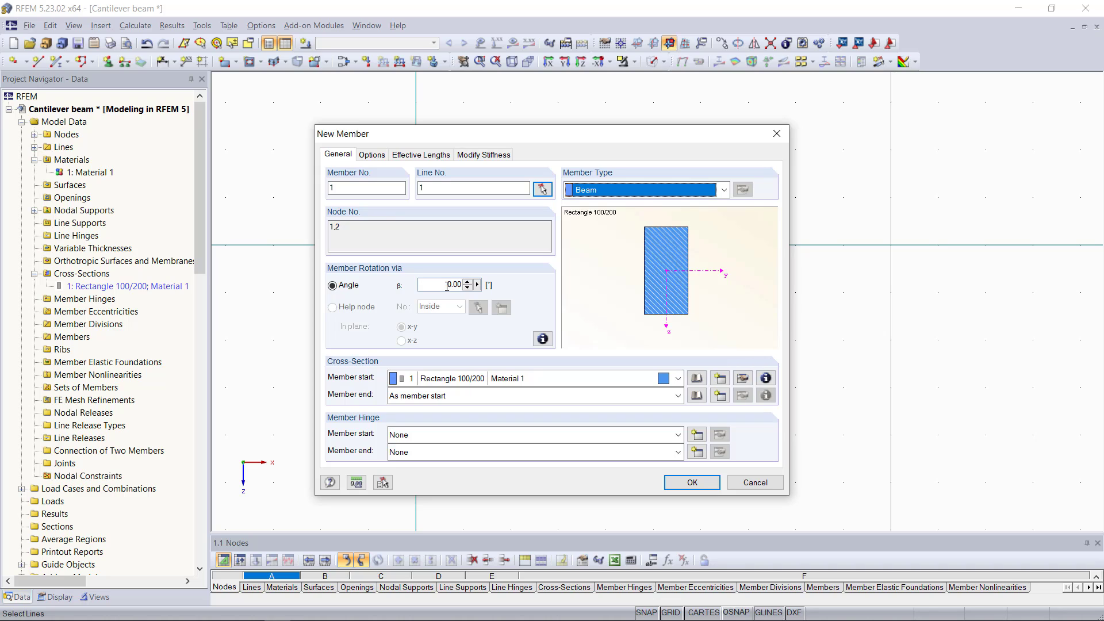
Step: Create the member with 0° rotation, Rectangle 100/200 at its start, the end section as member start, and no hinge at the start
{"action": "left_click", "coordinate": [467, 282]}
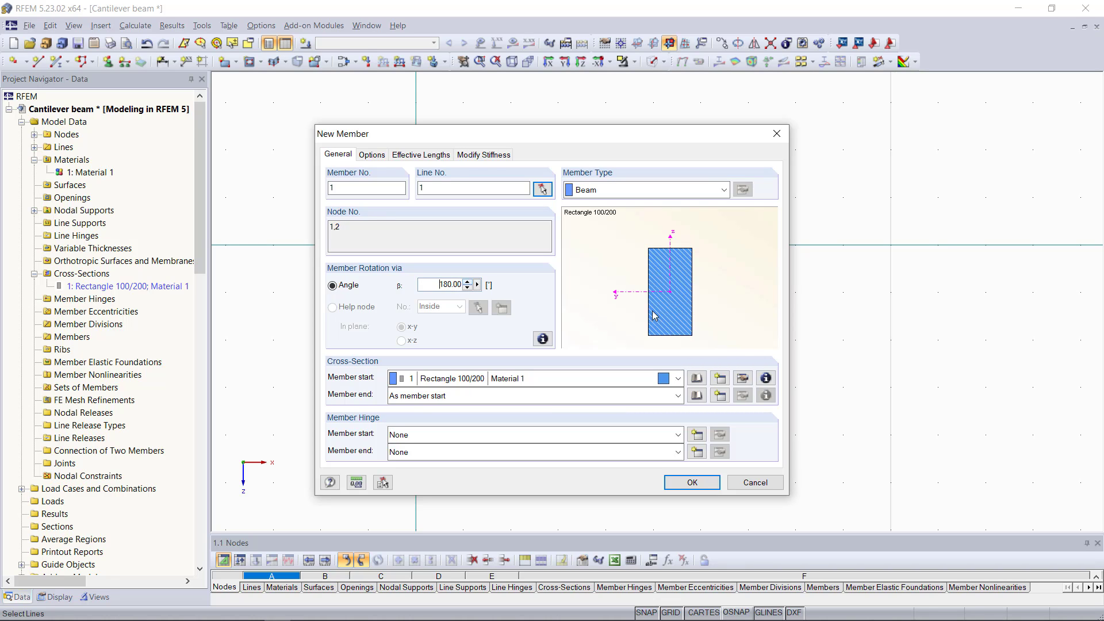
{"action": "left_click", "coordinate": [468, 288]}
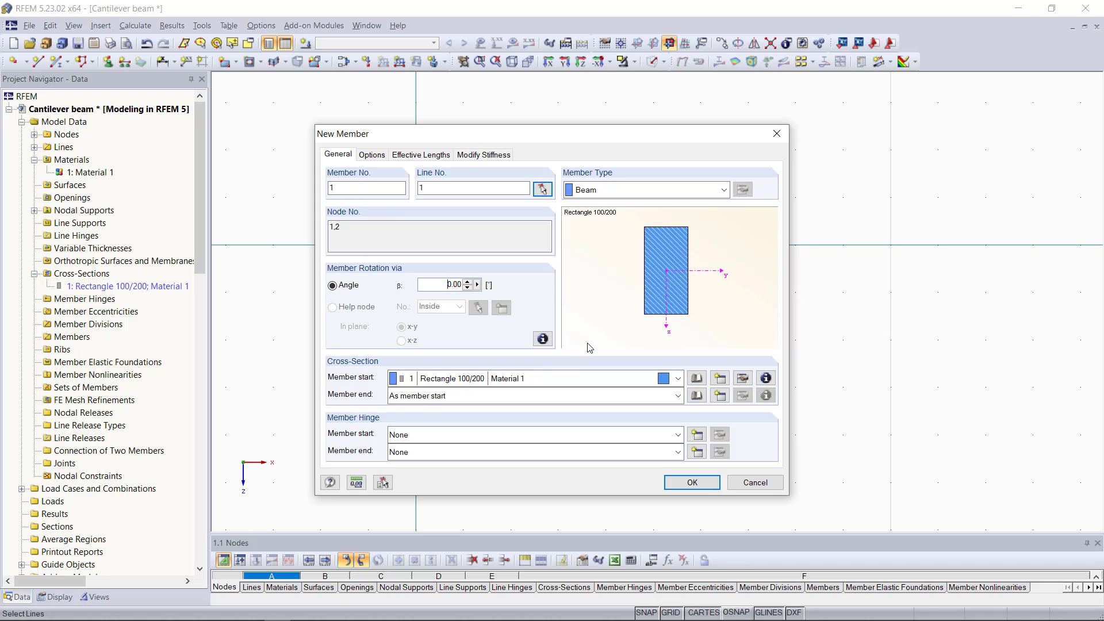
{"action": "left_click", "coordinate": [550, 388]}
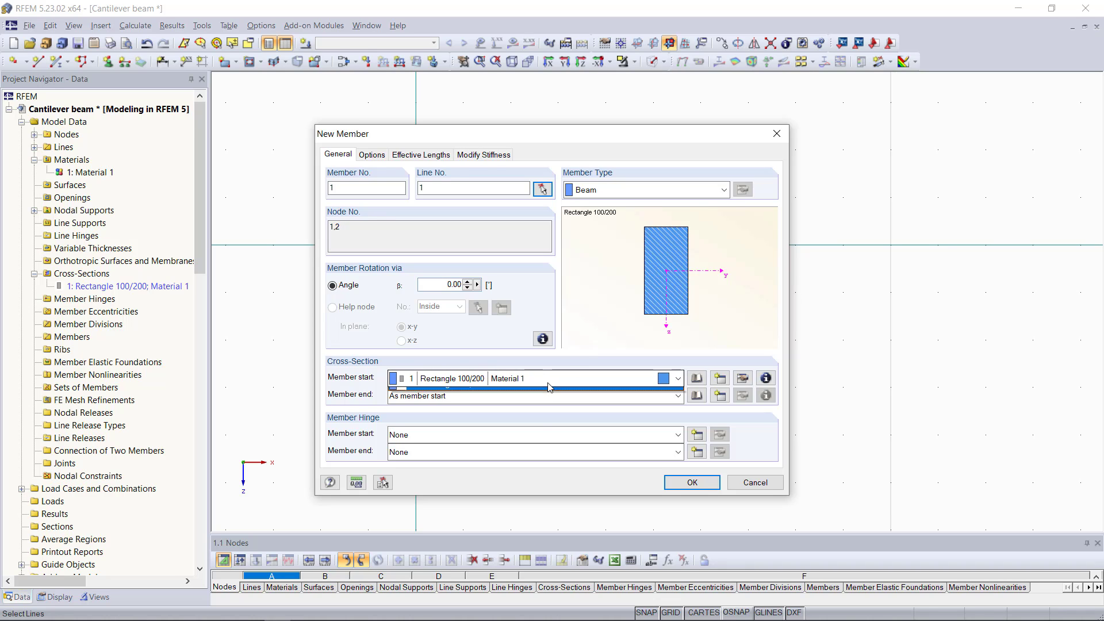
{"action": "left_click", "coordinate": [550, 389]}
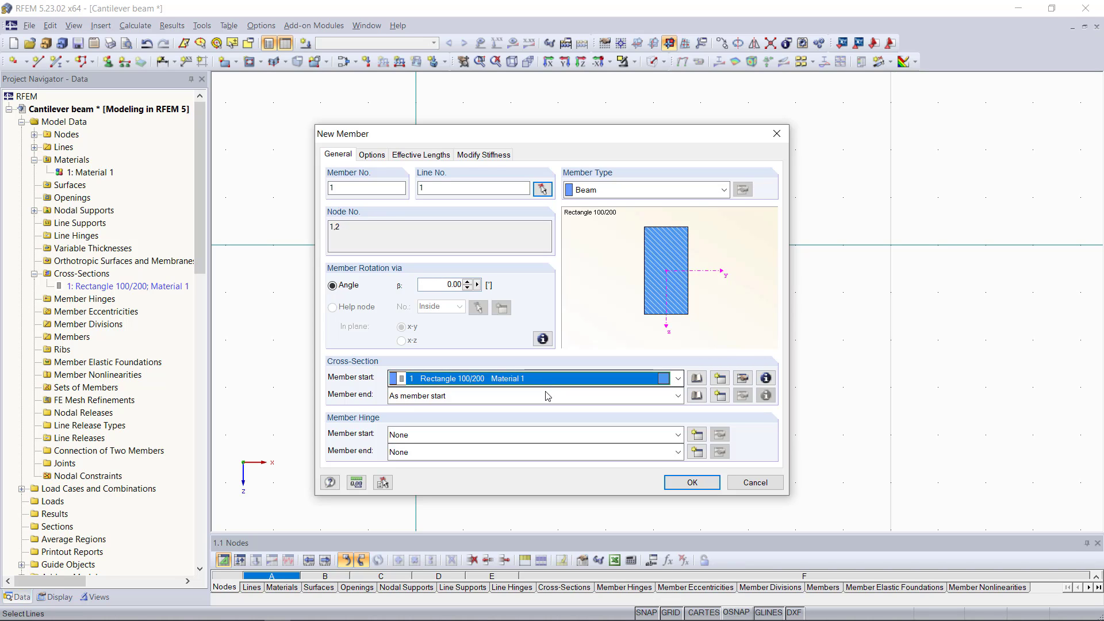
{"action": "left_click", "coordinate": [546, 396]}
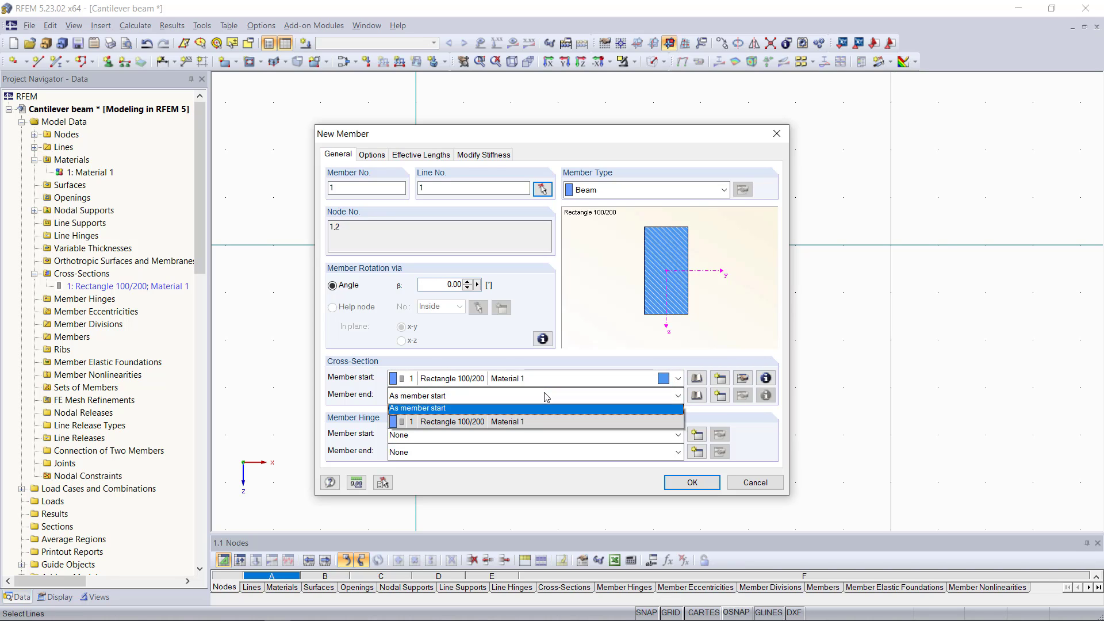
{"action": "left_click", "coordinate": [497, 413]}
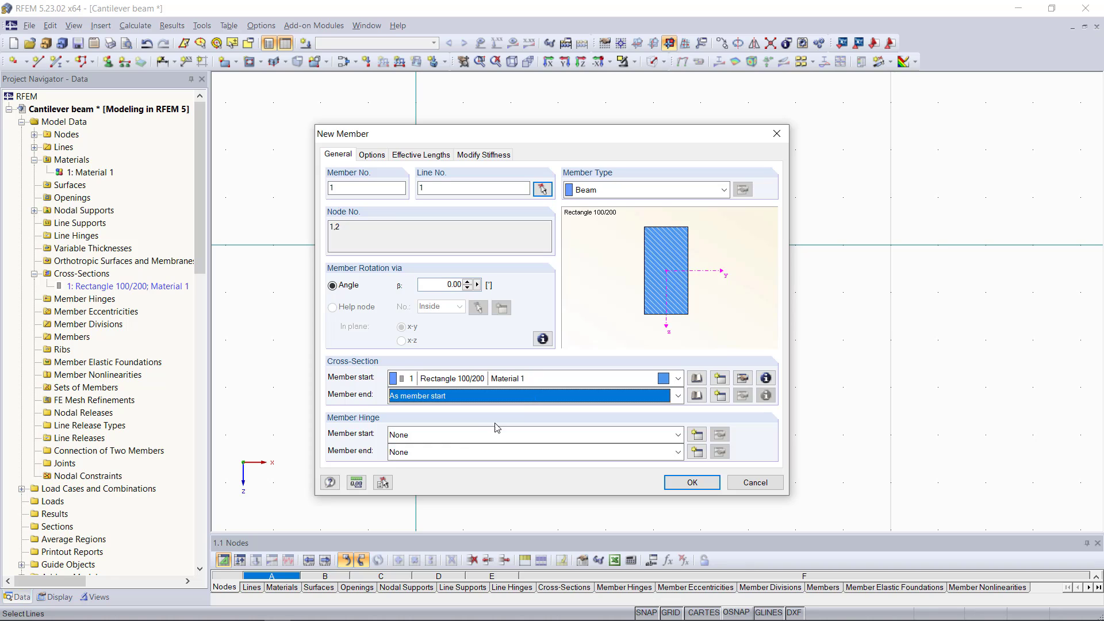
{"action": "left_click", "coordinate": [469, 435]}
{"action": "left_click", "coordinate": [575, 452]}
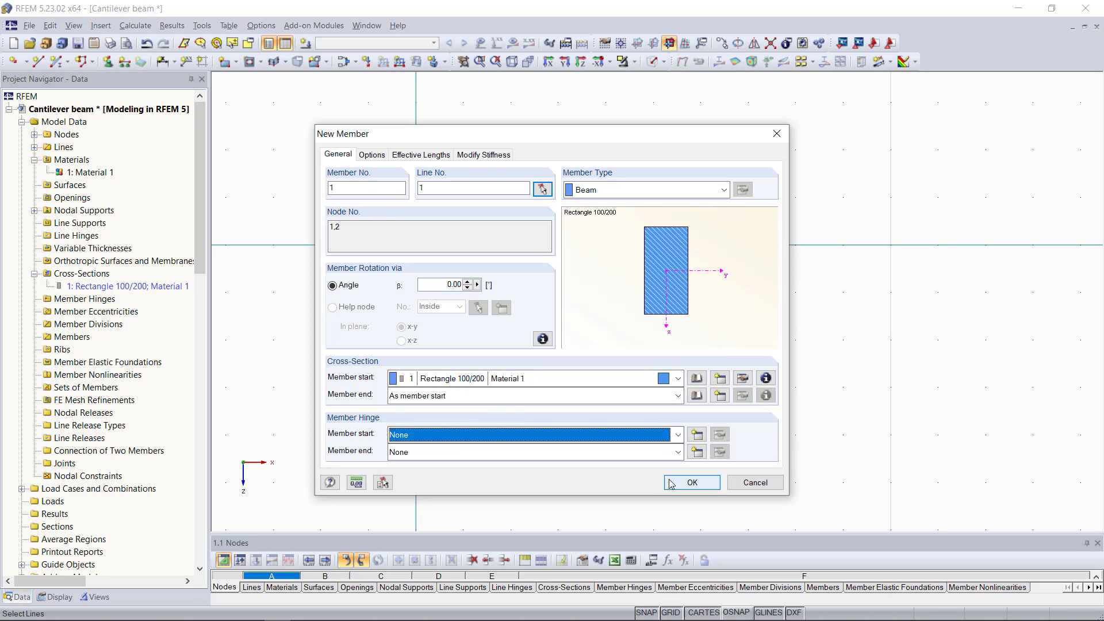
{"action": "left_click", "coordinate": [678, 483]}
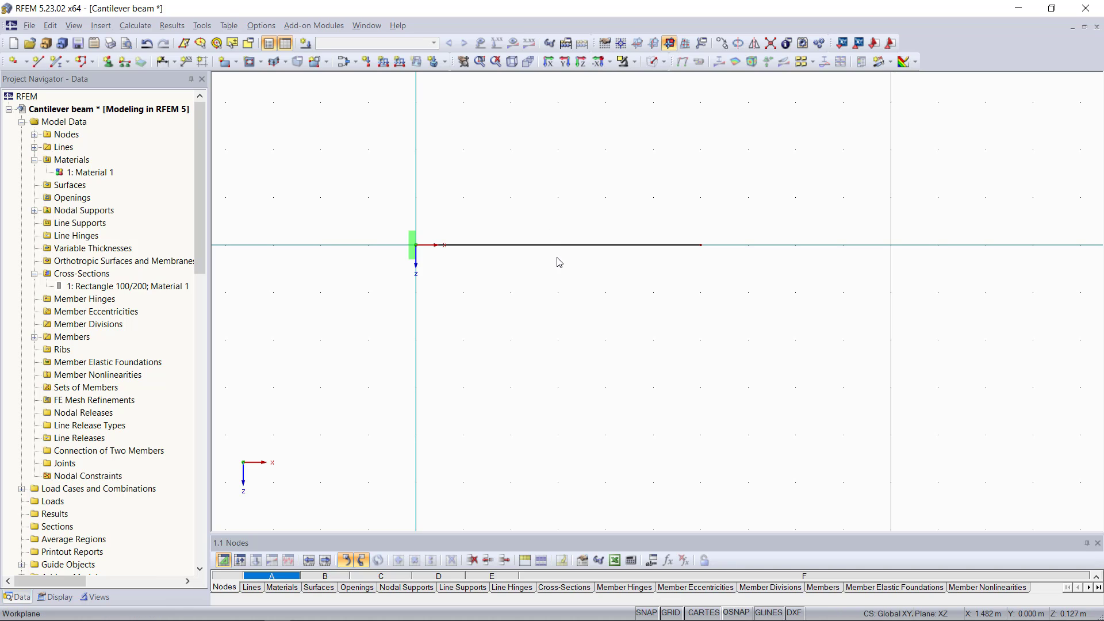
Step: Switch the model display from wireframe to solid rendering to show the beam's full depth
{"action": "left_click", "coordinate": [652, 61]}
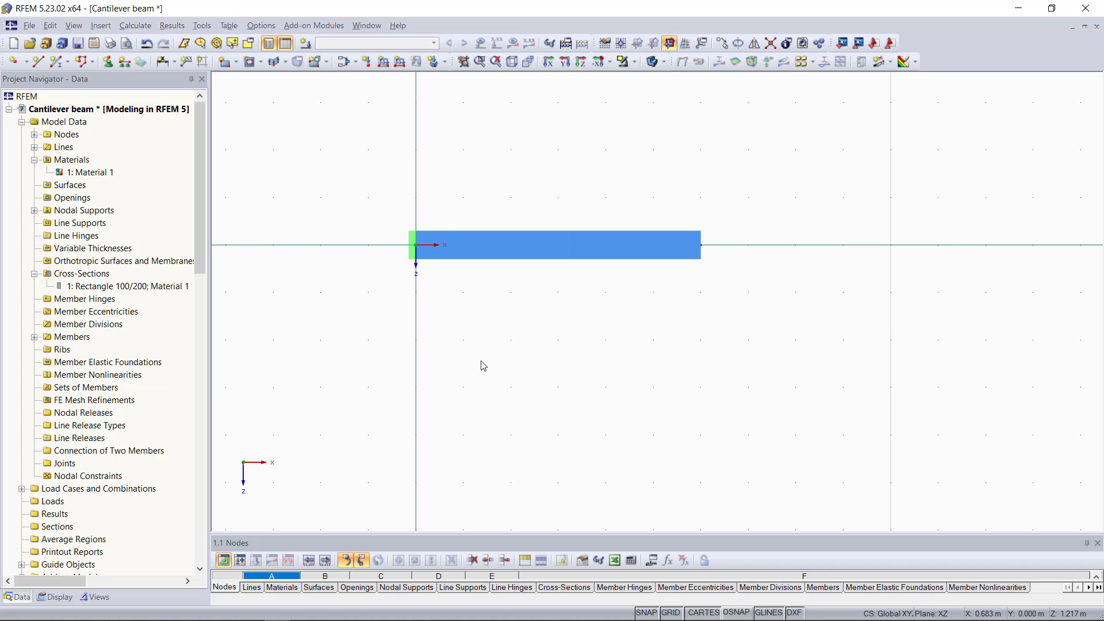
{"action": "left_click", "coordinate": [652, 62]}
{"action": "scroll", "coordinate": [368, 216], "scroll_direction": "up", "scroll_amount": 1}
{"action": "scroll", "coordinate": [368, 216], "scroll_direction": "up", "scroll_amount": 1}
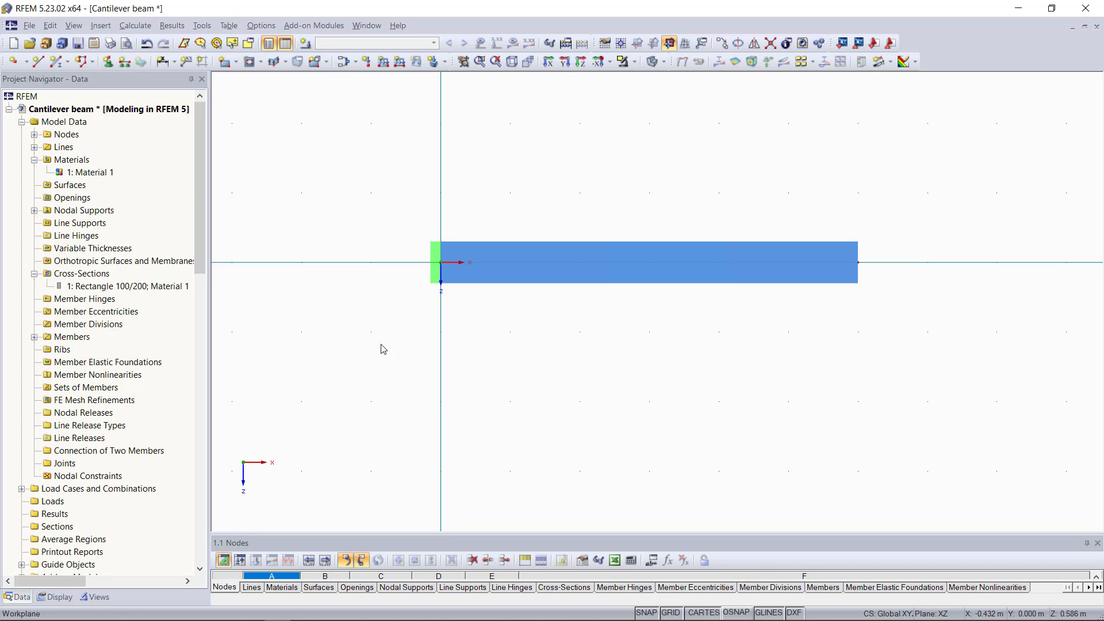
Step: Create load case LC1 described as All Loads, with self-weight deactivated
{"action": "scroll", "coordinate": [119, 376], "scroll_direction": "down", "scroll_amount": 2}
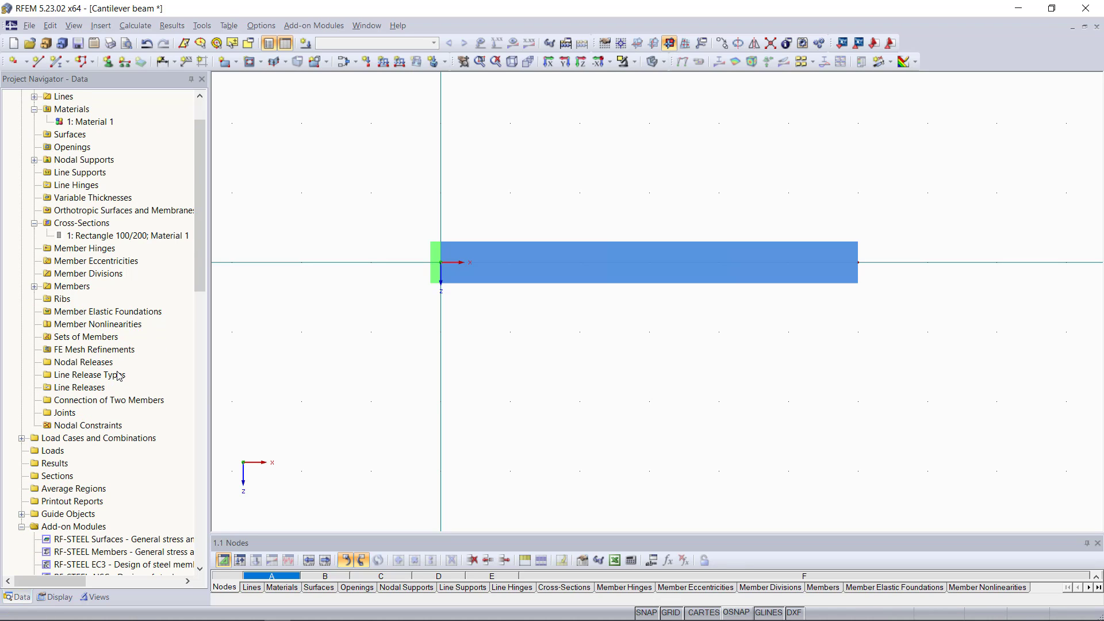
{"action": "left_click", "coordinate": [83, 440]}
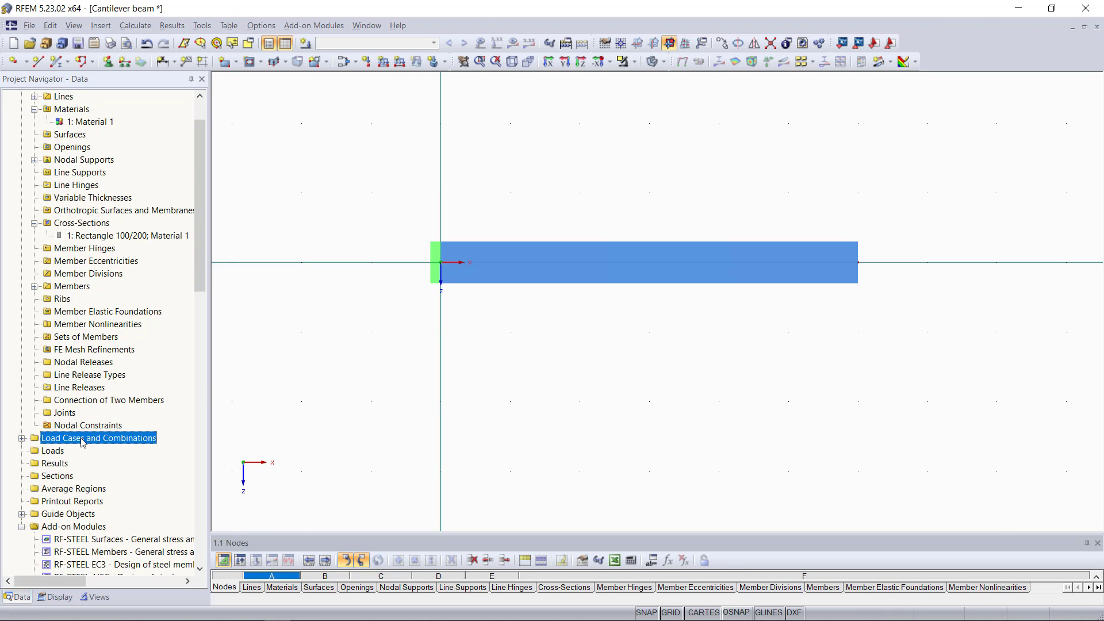
{"action": "right_click", "coordinate": [84, 441]}
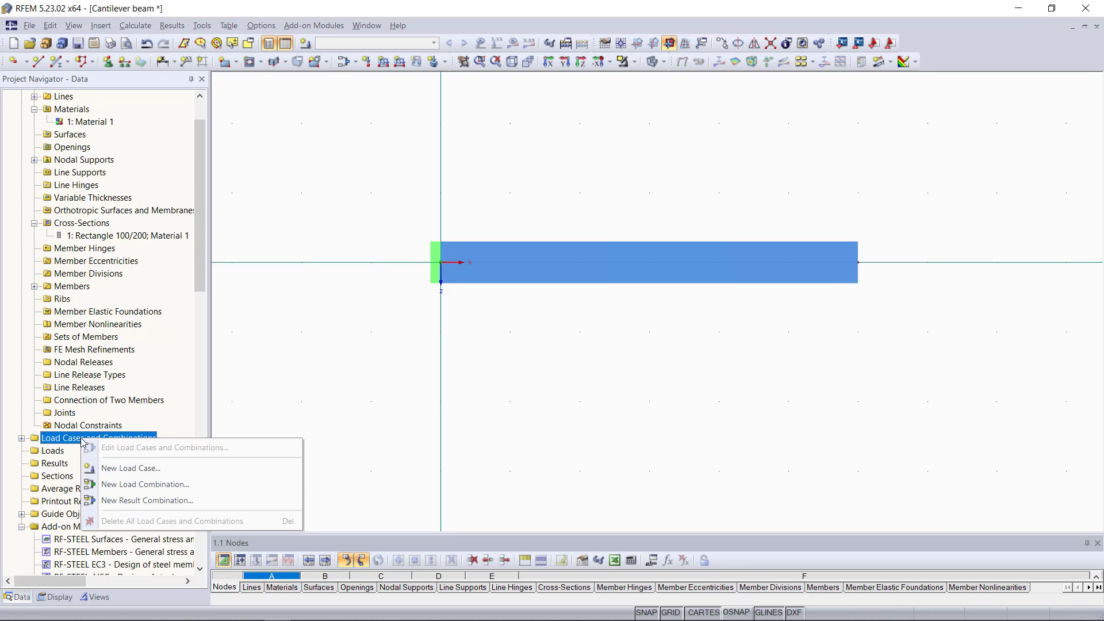
{"action": "left_click", "coordinate": [141, 469]}
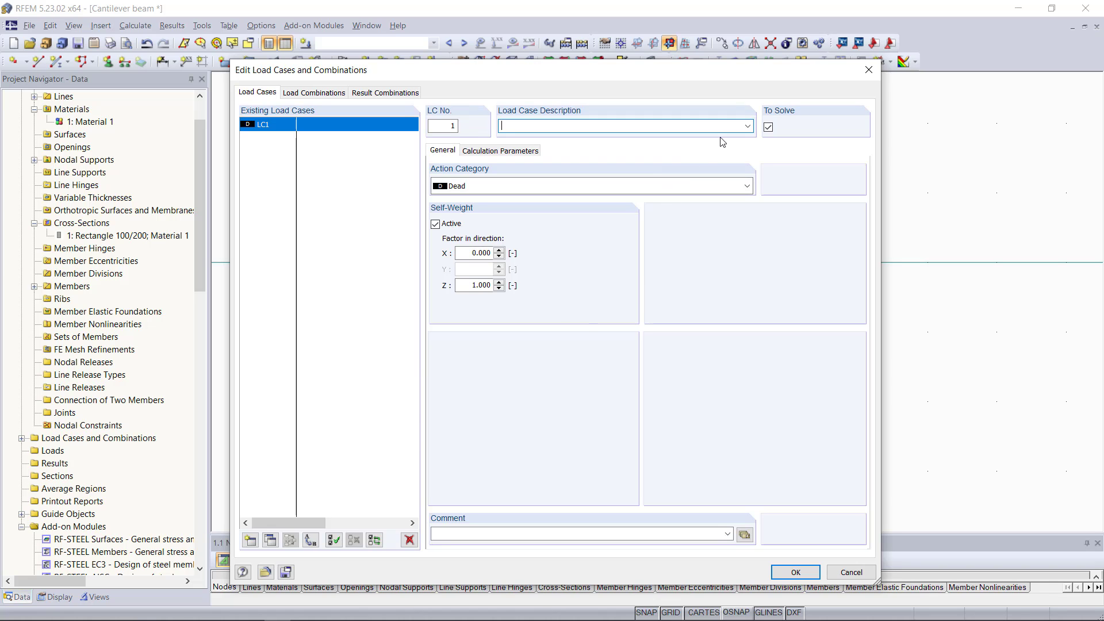
{"action": "left_click", "coordinate": [748, 127]}
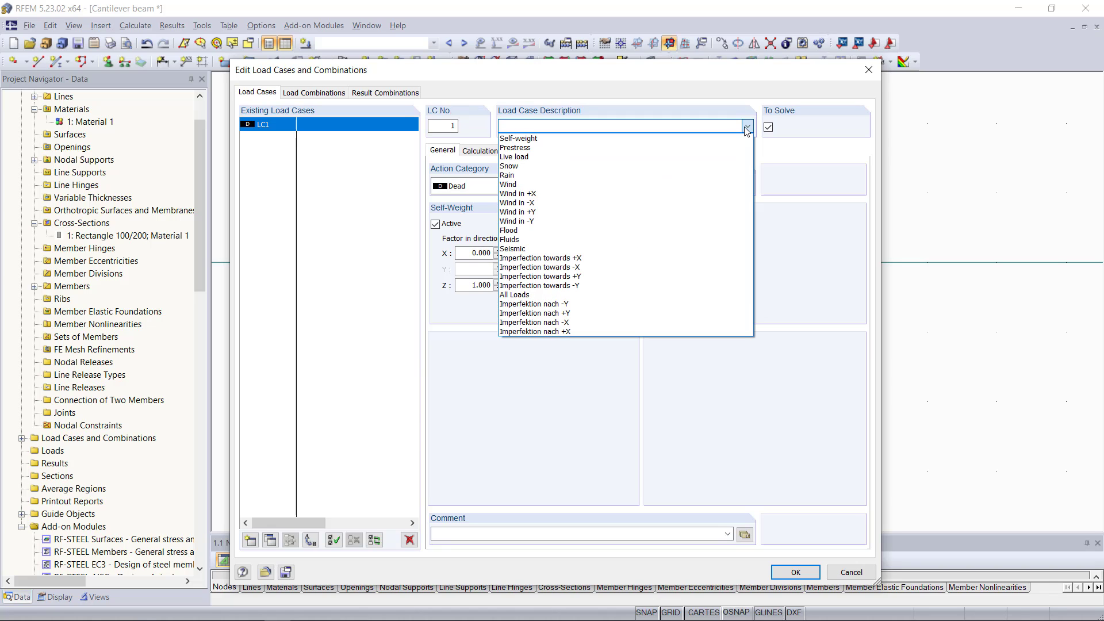
{"action": "left_click", "coordinate": [549, 295]}
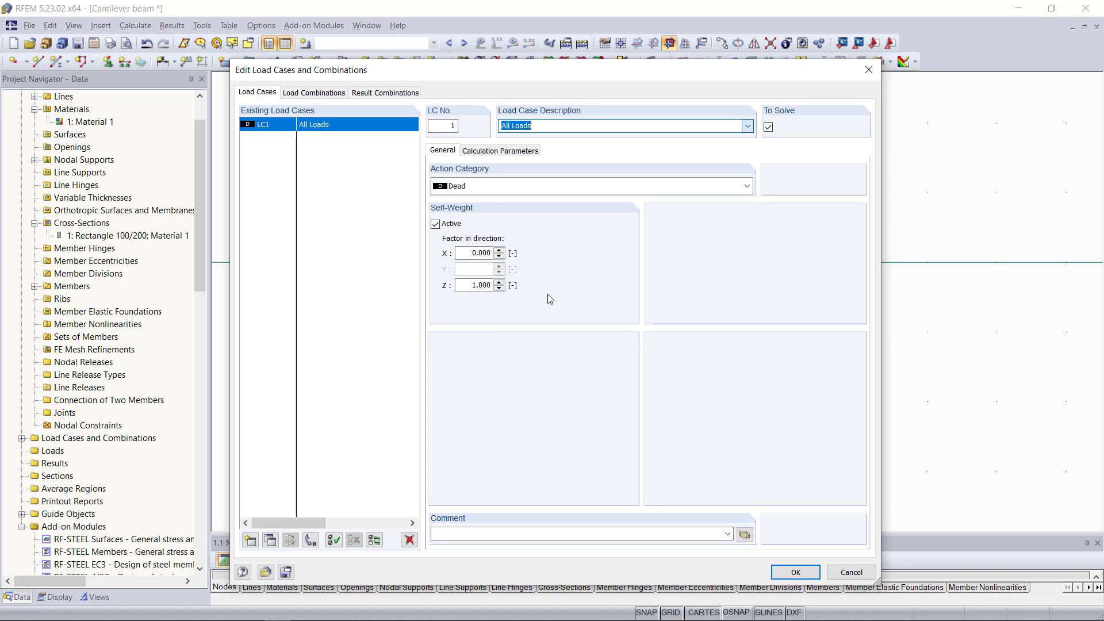
{"action": "left_click", "coordinate": [436, 225]}
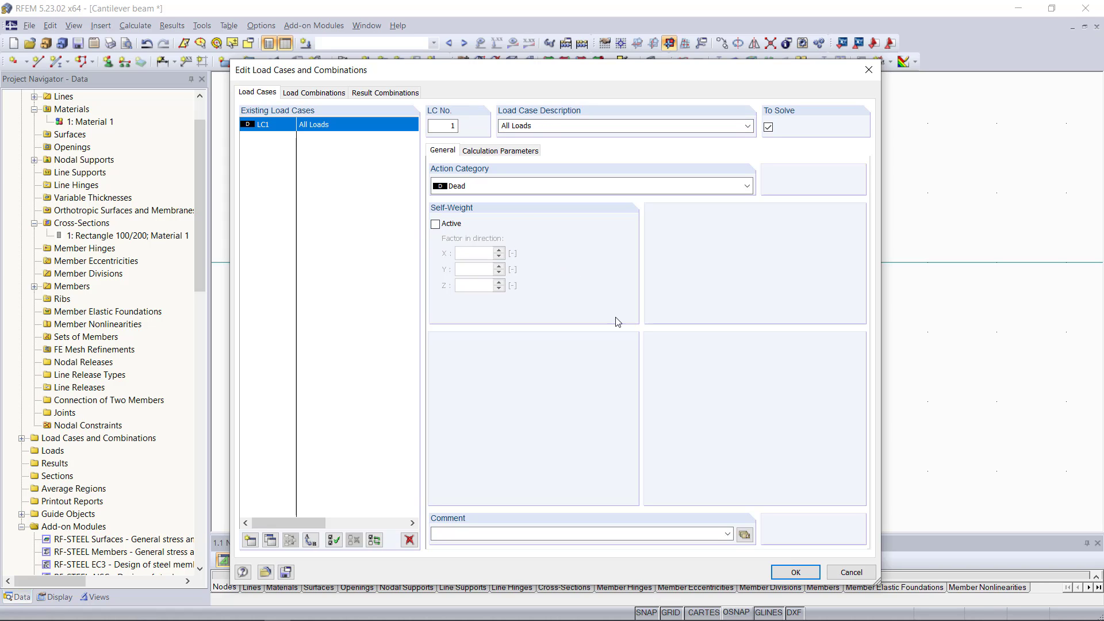
{"action": "left_click", "coordinate": [793, 572]}
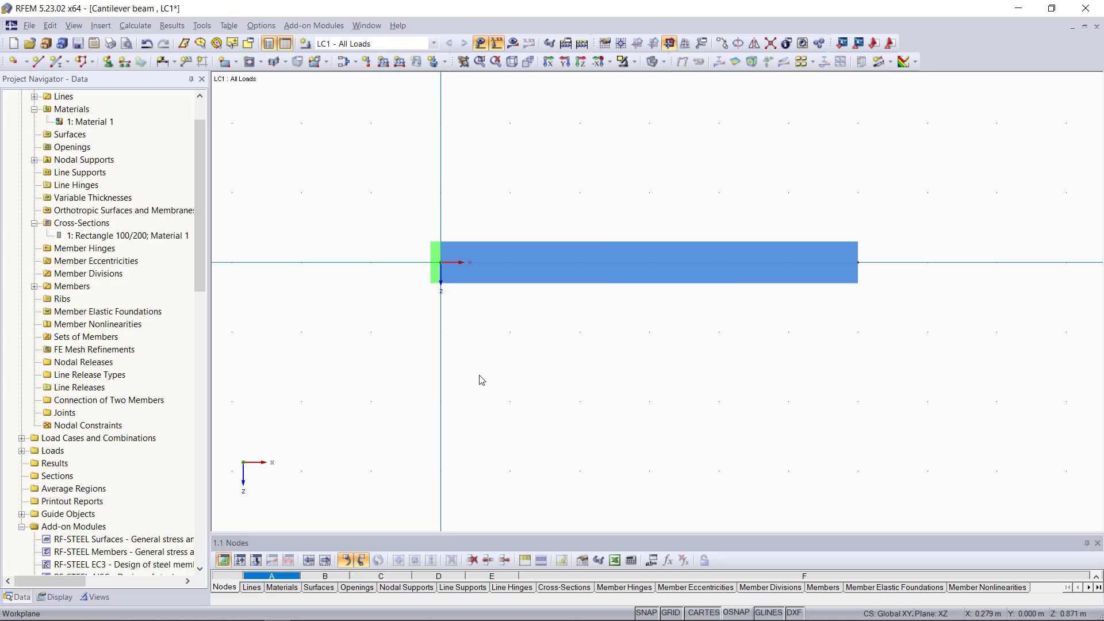
Step: Start a new member load in LC1 with load type Force, trapezoidal distribution and global ZL direction
{"action": "scroll", "coordinate": [75, 417], "scroll_direction": "down", "scroll_amount": 2}
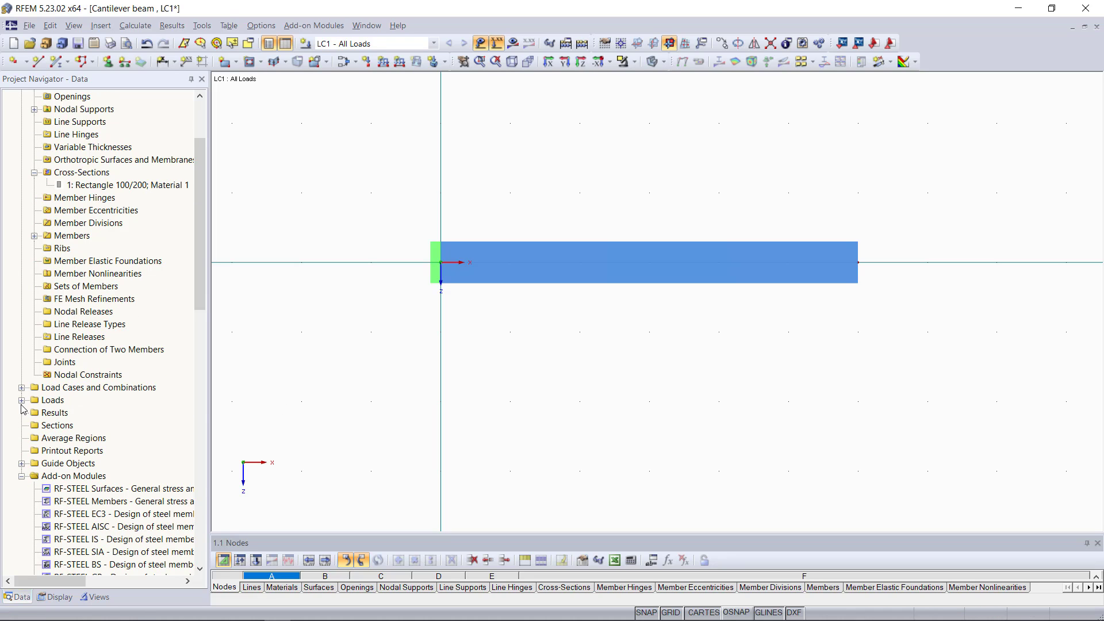
{"action": "left_click", "coordinate": [21, 394]}
{"action": "left_click", "coordinate": [21, 401]}
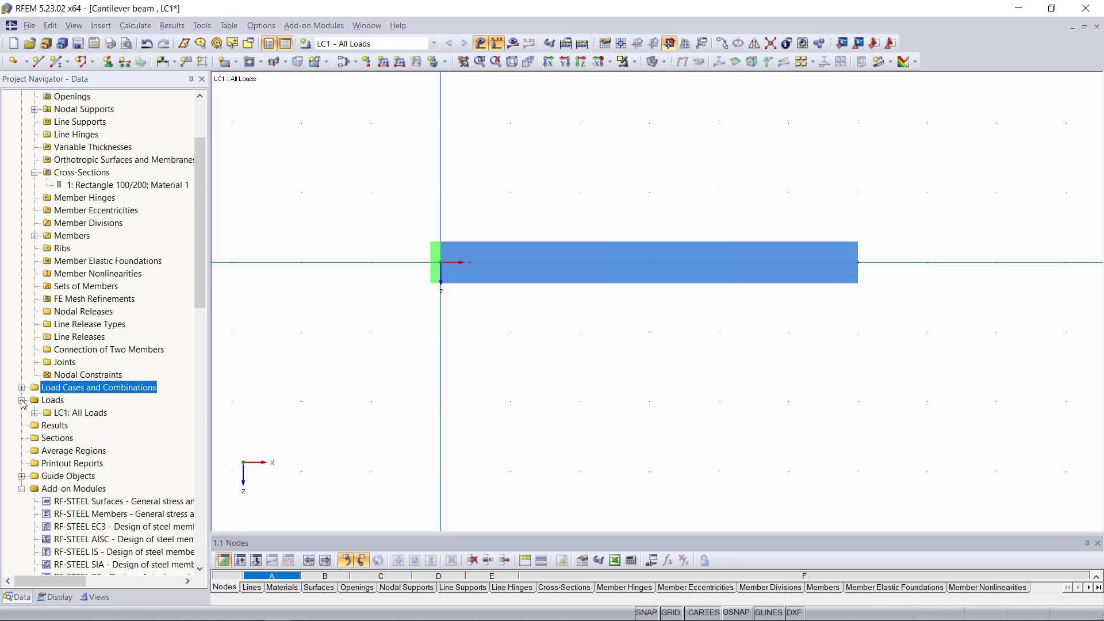
{"action": "scroll", "coordinate": [81, 407], "scroll_direction": "down", "scroll_amount": 2}
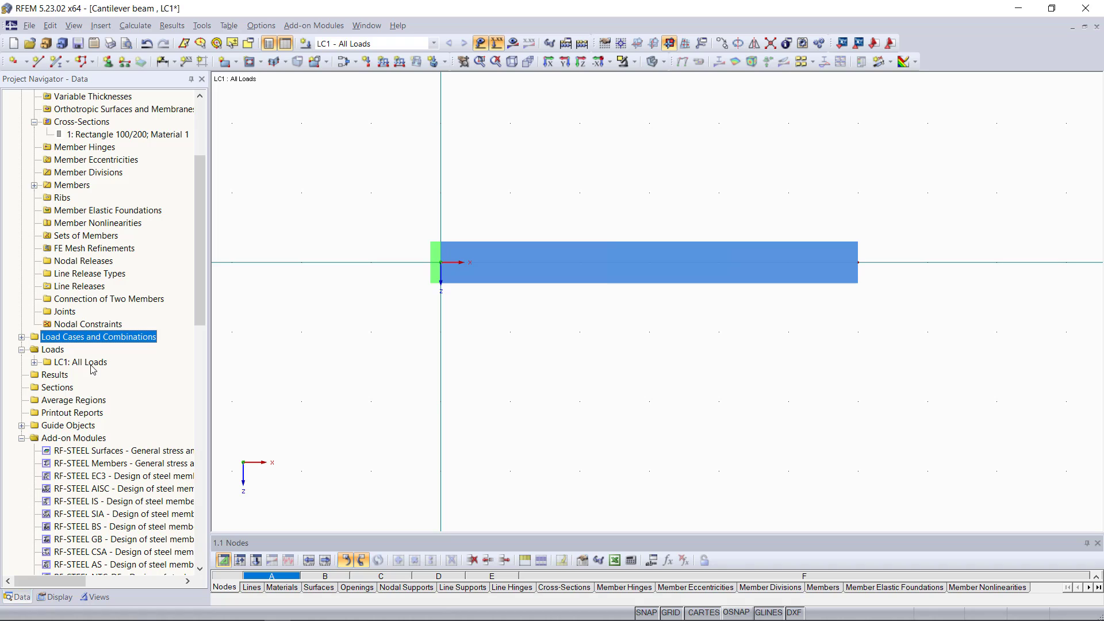
{"action": "left_click", "coordinate": [34, 363]}
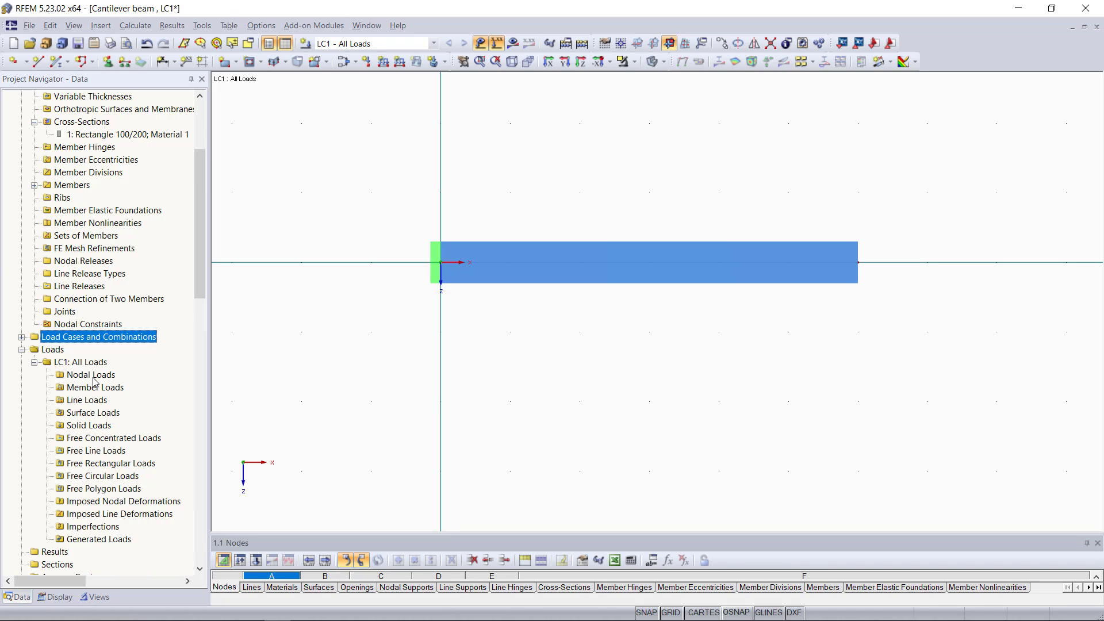
{"action": "scroll", "coordinate": [94, 380], "scroll_direction": "down", "scroll_amount": 2}
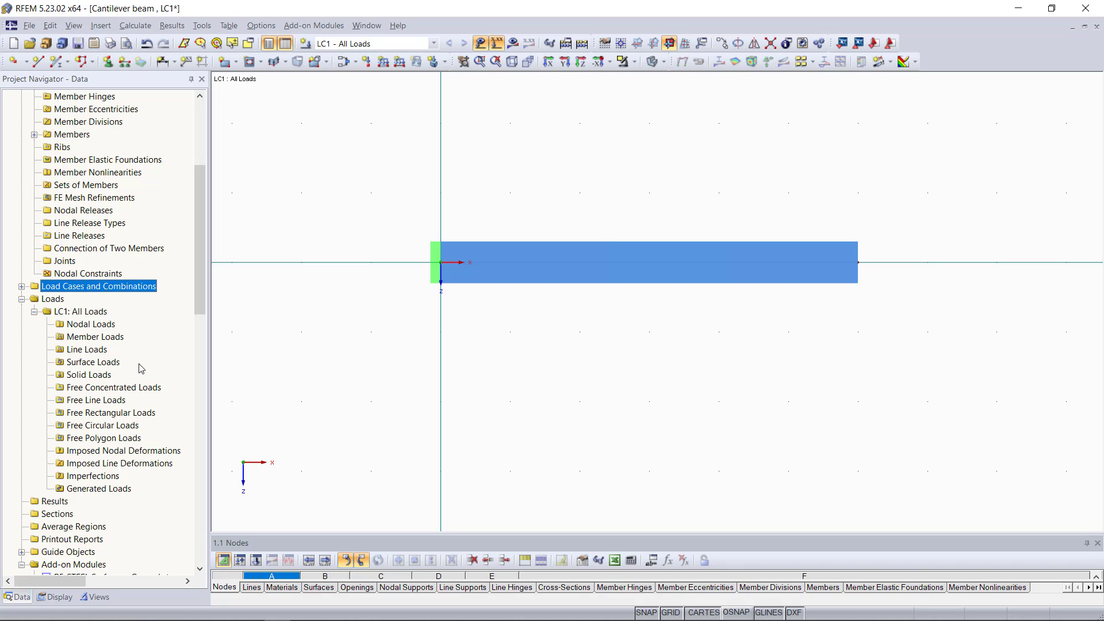
{"action": "left_click", "coordinate": [106, 340]}
{"action": "right_click", "coordinate": [107, 341]}
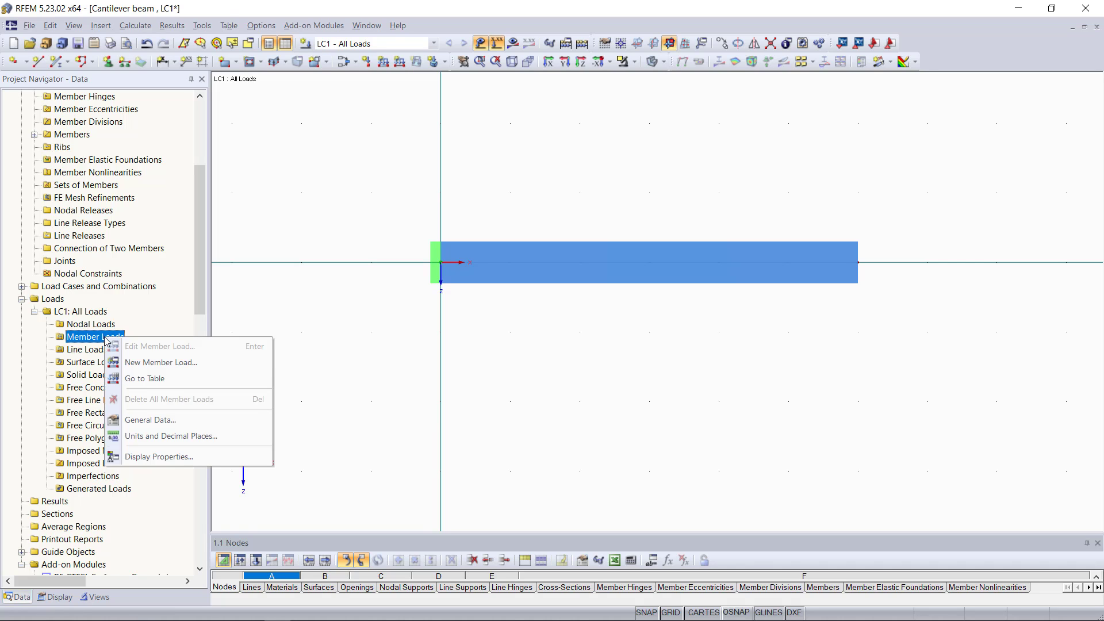
{"action": "left_click", "coordinate": [161, 363]}
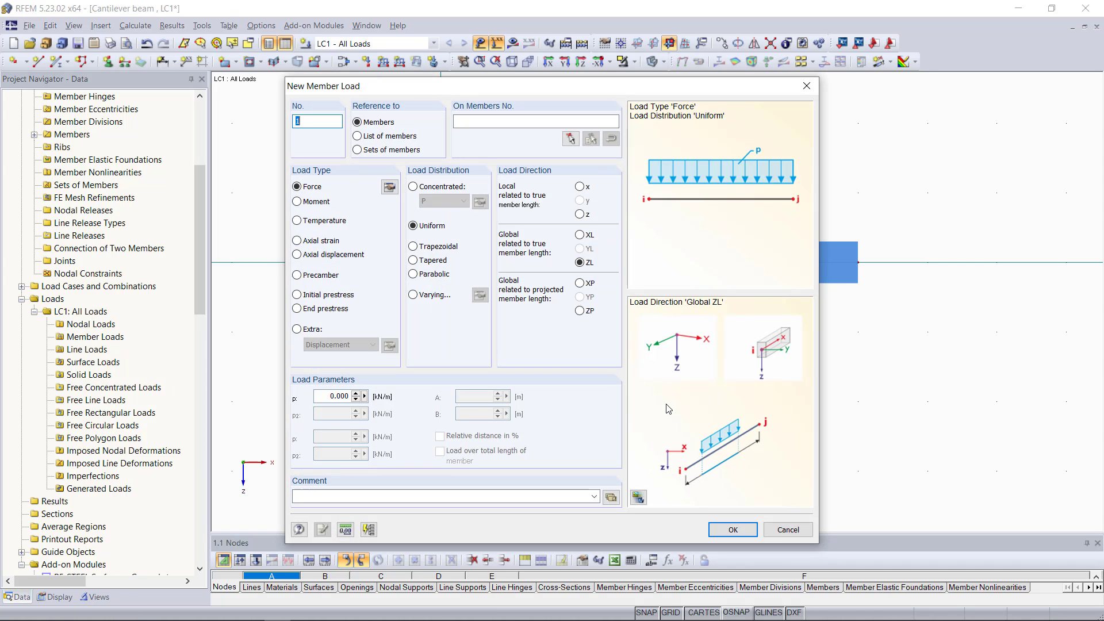
{"action": "left_click", "coordinate": [298, 188]}
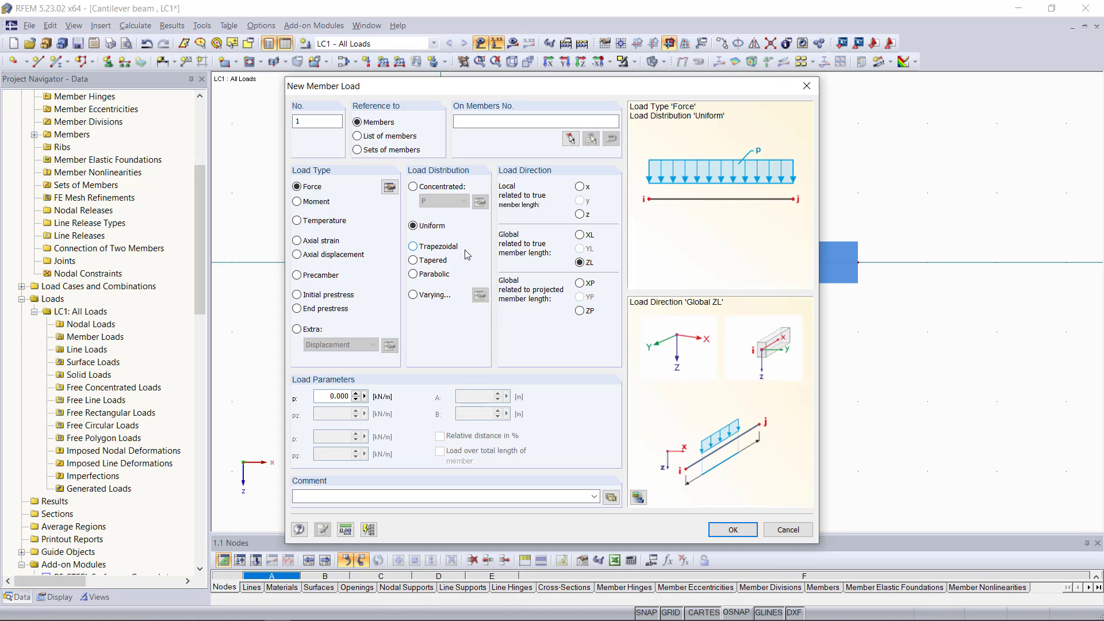
{"action": "left_click", "coordinate": [414, 247]}
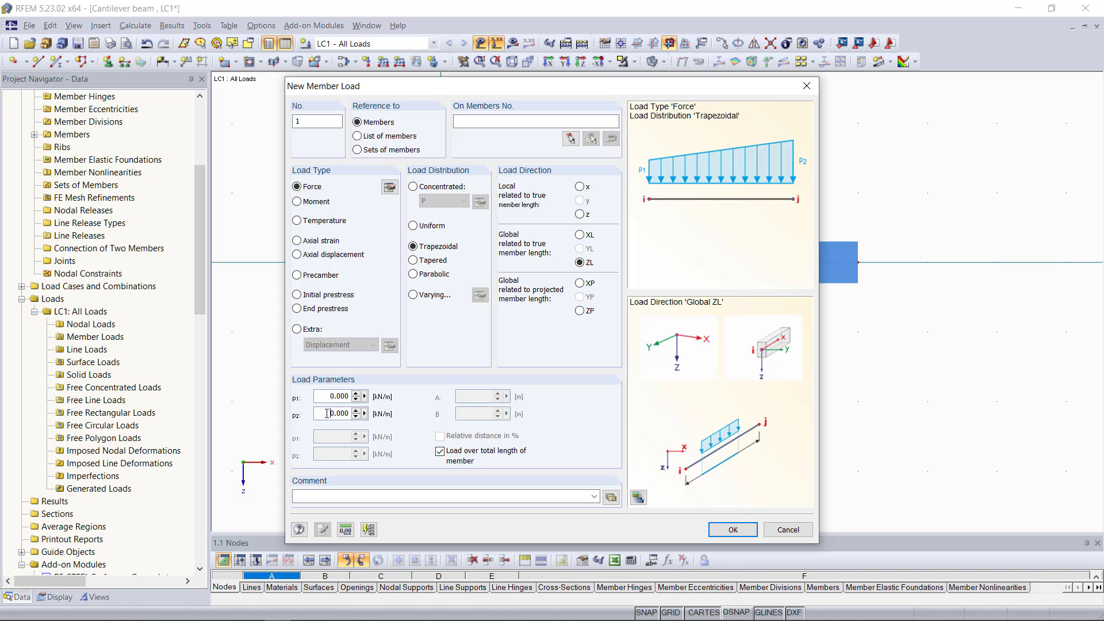
Step: Set the load's p2 to 5 kN/m and restrict it to part of the member, with A at 1.5 m and B at 3 m
{"action": "left_click_drag", "start_coordinate": [328, 414], "coordinate": [405, 418]}
{"action": "type", "text": "5"}
{"action": "left_click", "coordinate": [440, 451]}
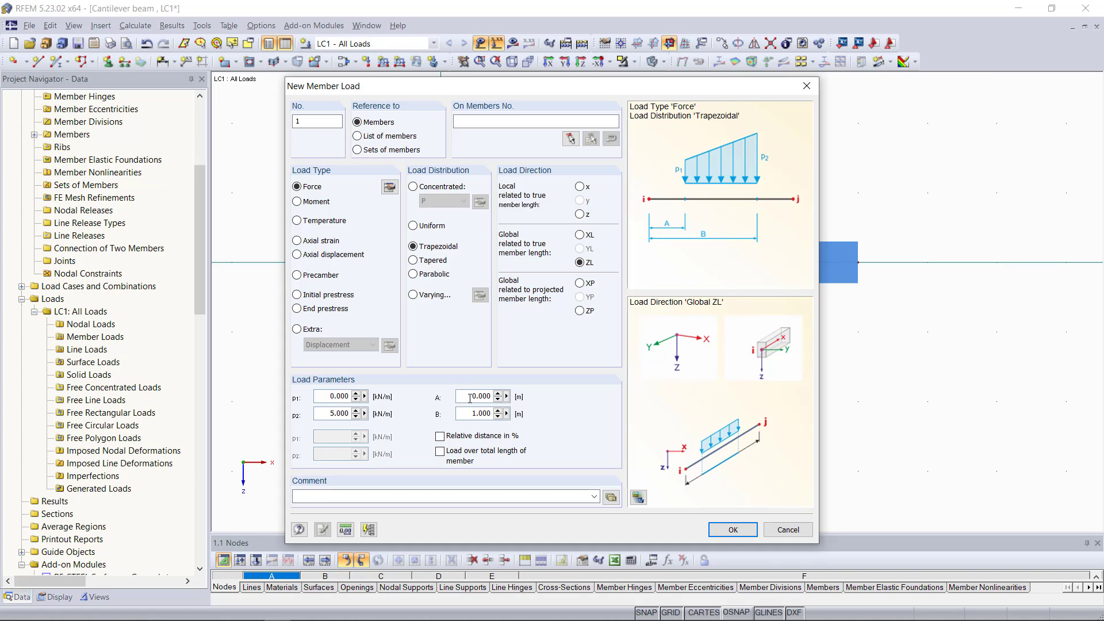
{"action": "double_click", "coordinate": [471, 396]}
{"action": "type", "text": "1,5"}
{"action": "left_click", "coordinate": [478, 412]}
{"action": "double_click", "coordinate": [466, 414]}
{"action": "type", "text": "3"}
{"action": "left_click", "coordinate": [574, 375]}
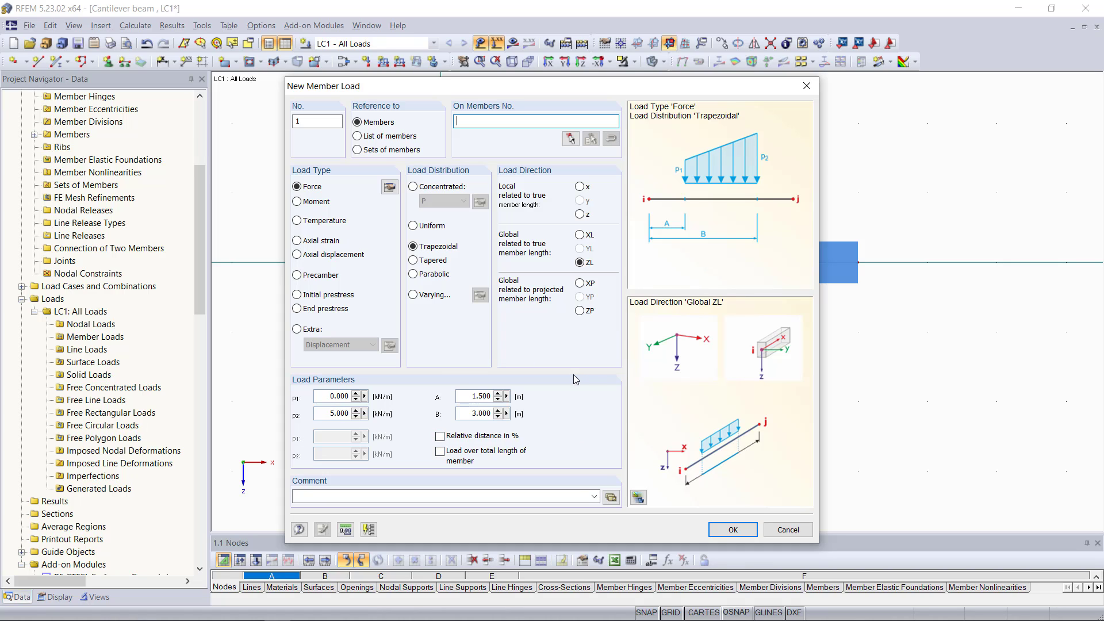
Step: Assign the trapezoidal load to the cantilever beam member and create it
{"action": "left_click", "coordinate": [571, 144]}
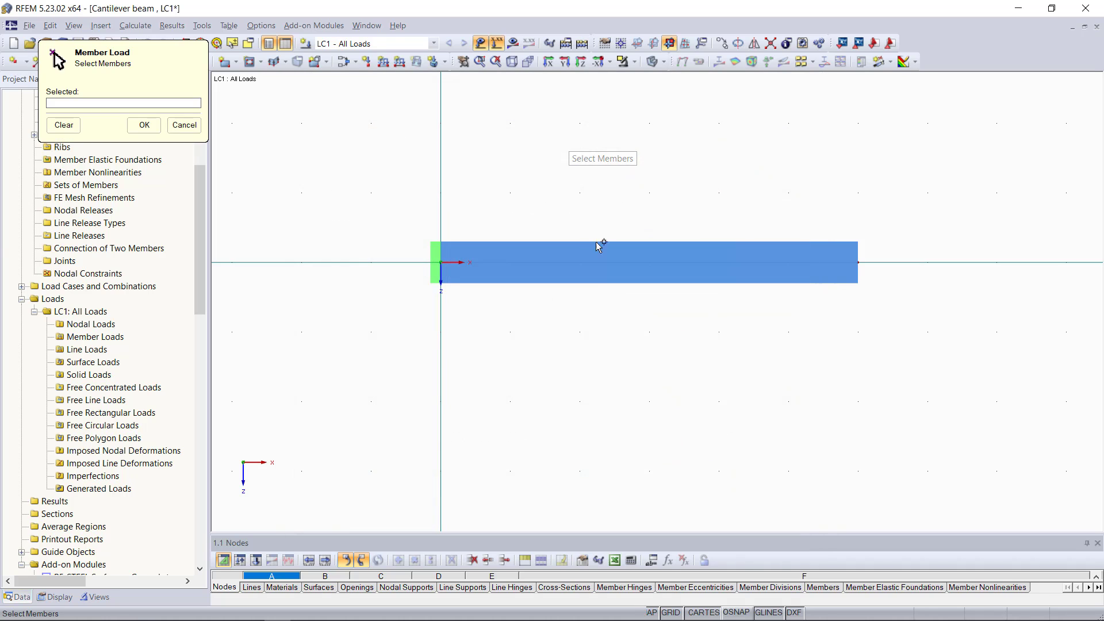
{"action": "left_click", "coordinate": [598, 247]}
{"action": "left_click", "coordinate": [145, 125]}
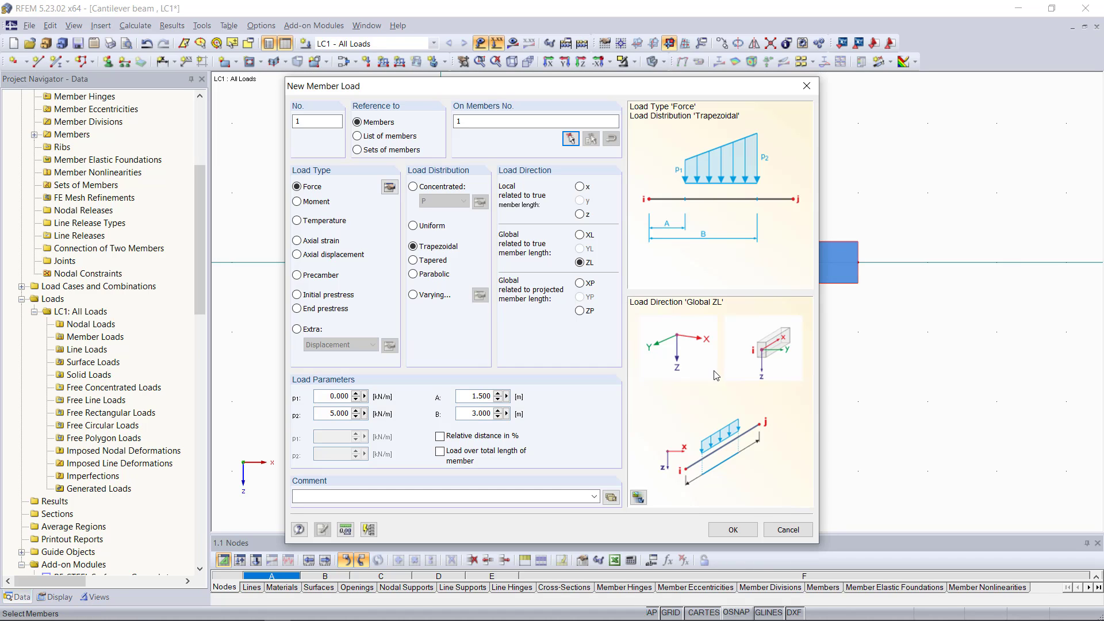
{"action": "left_click", "coordinate": [733, 530]}
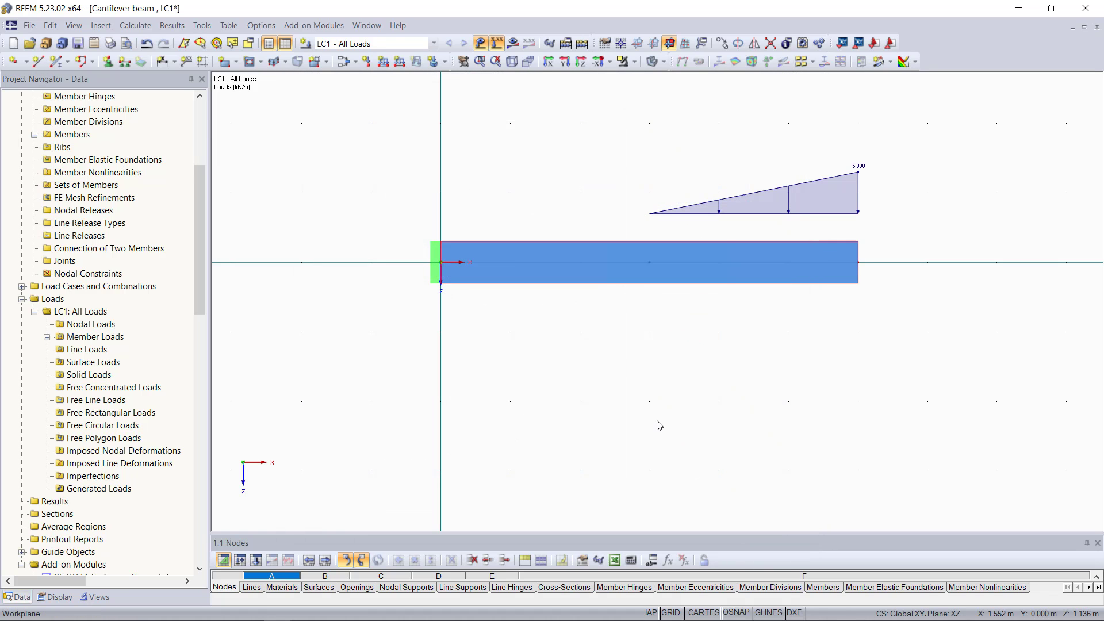
Step: Run the calculation for load case LC1 and show its results
{"action": "scroll", "coordinate": [679, 161], "scroll_direction": "up", "scroll_amount": 1}
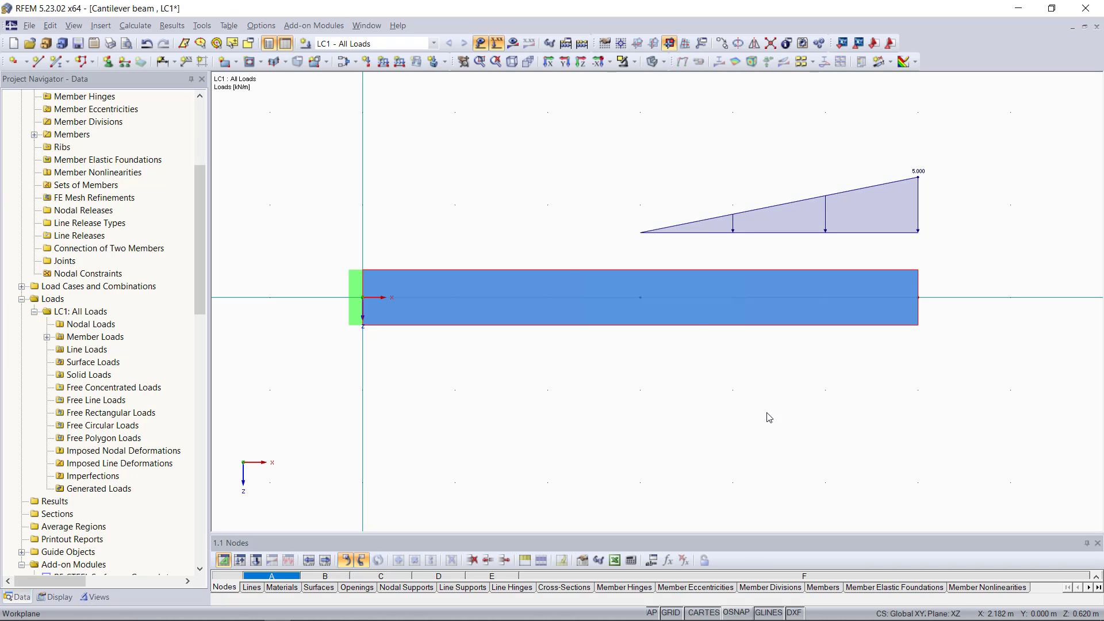
{"action": "left_click", "coordinate": [519, 42]}
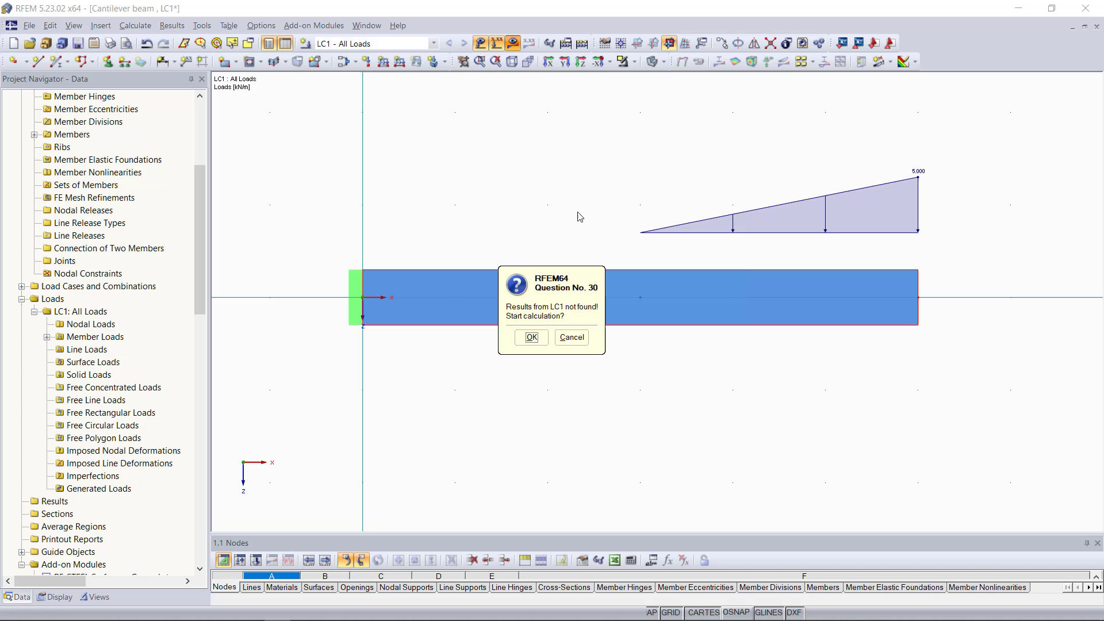
{"action": "left_click", "coordinate": [532, 336]}
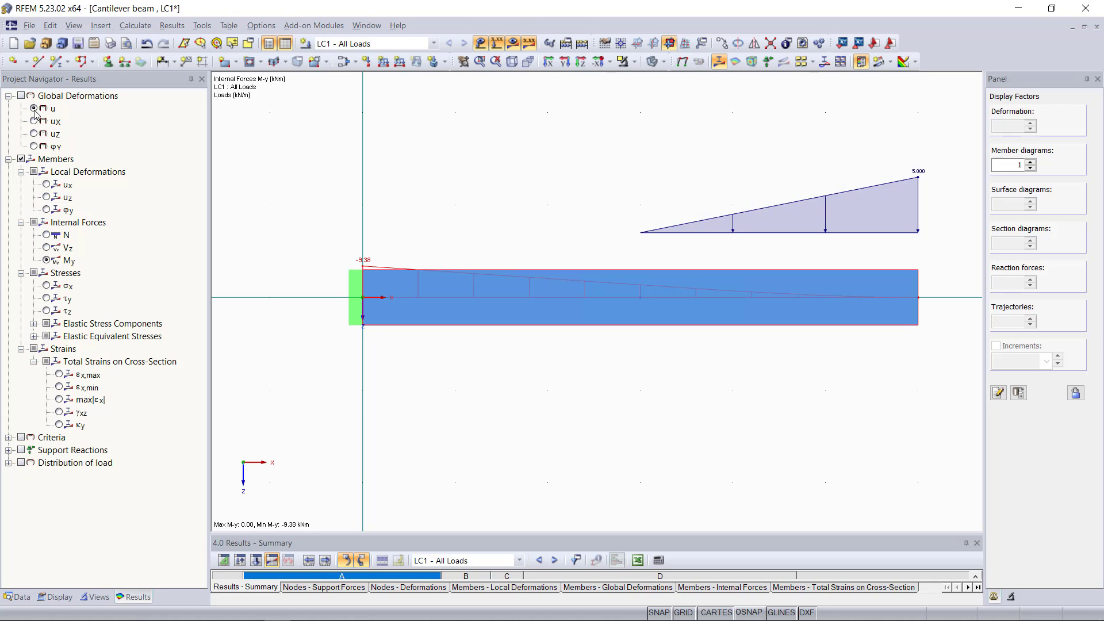
Step: Switch the model to wireframe display and view the member's shear force Vz and bending moment My diagrams
{"action": "left_click", "coordinate": [652, 62]}
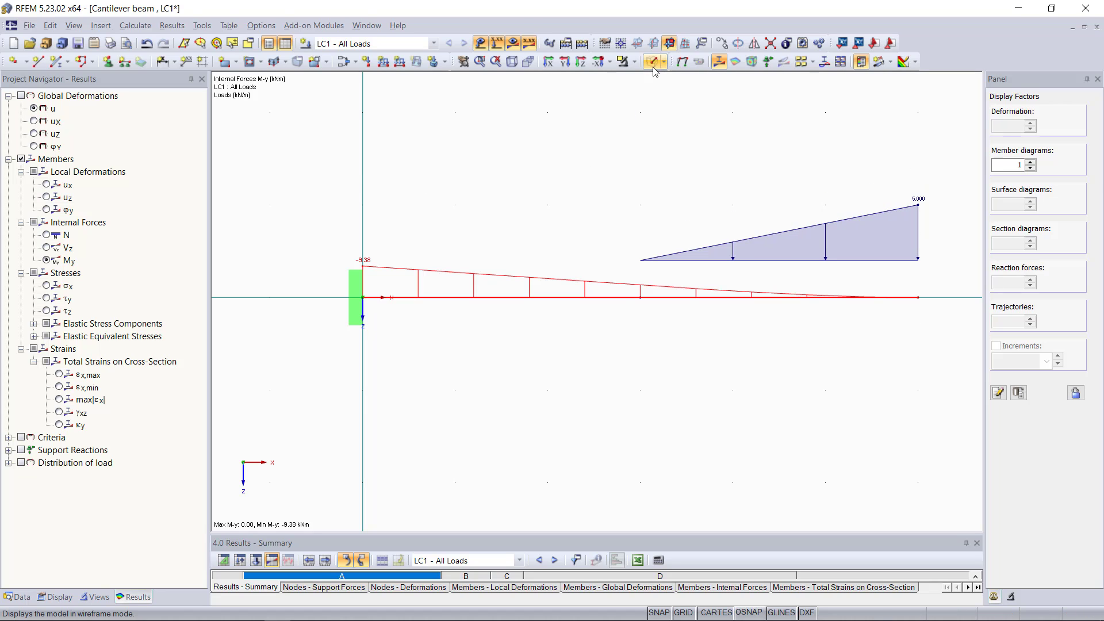
{"action": "left_click", "coordinate": [48, 248]}
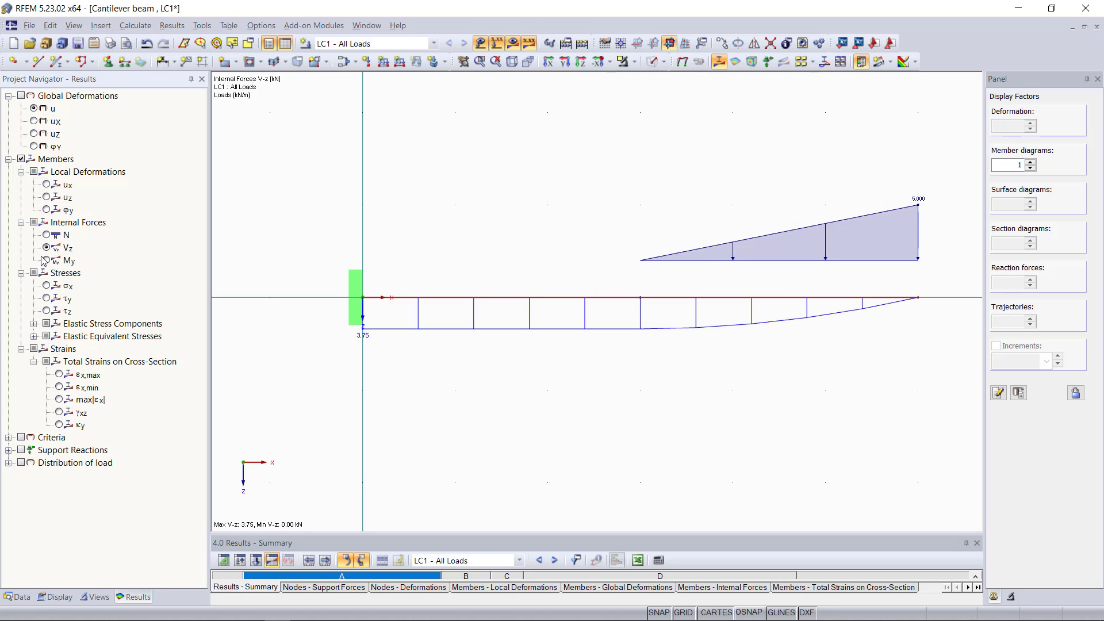
{"action": "left_click", "coordinate": [47, 261]}
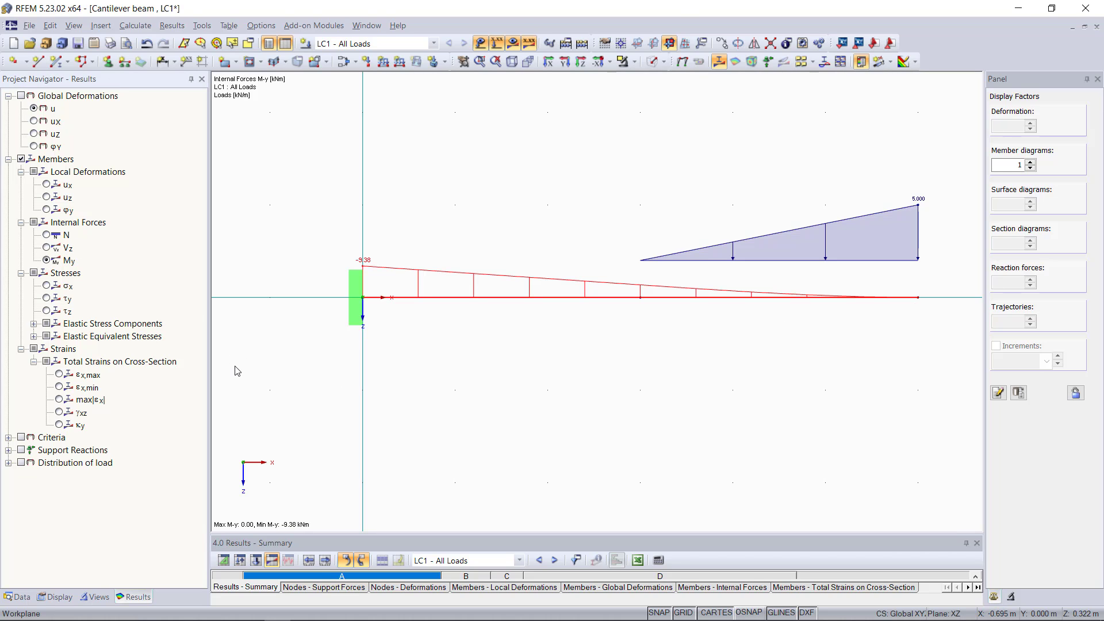